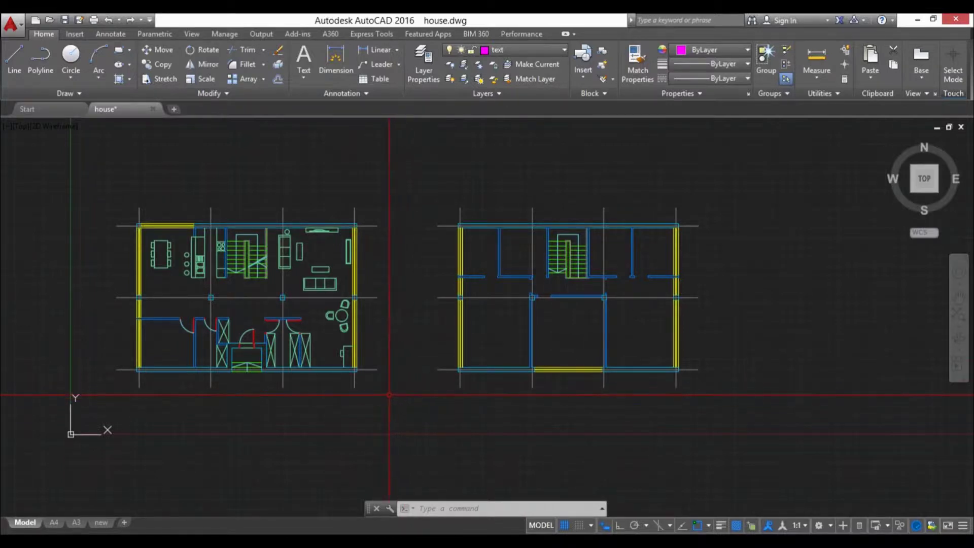
Open the Layer Properties Manager with LA, keeping text as the current layer
{"action": "middle_click_drag", "start_coordinate": [392, 396], "coordinate": [403, 393]}
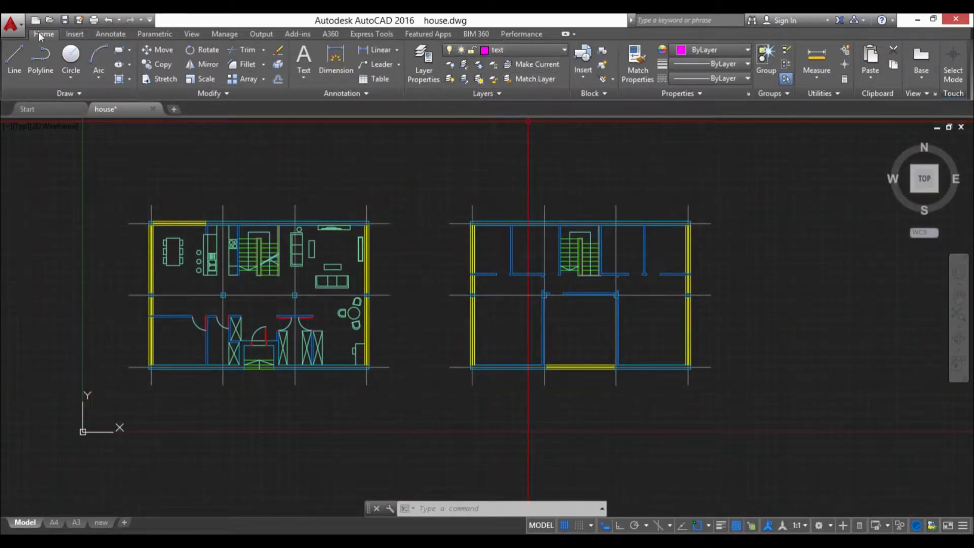
{"action": "left_click", "coordinate": [523, 50]}
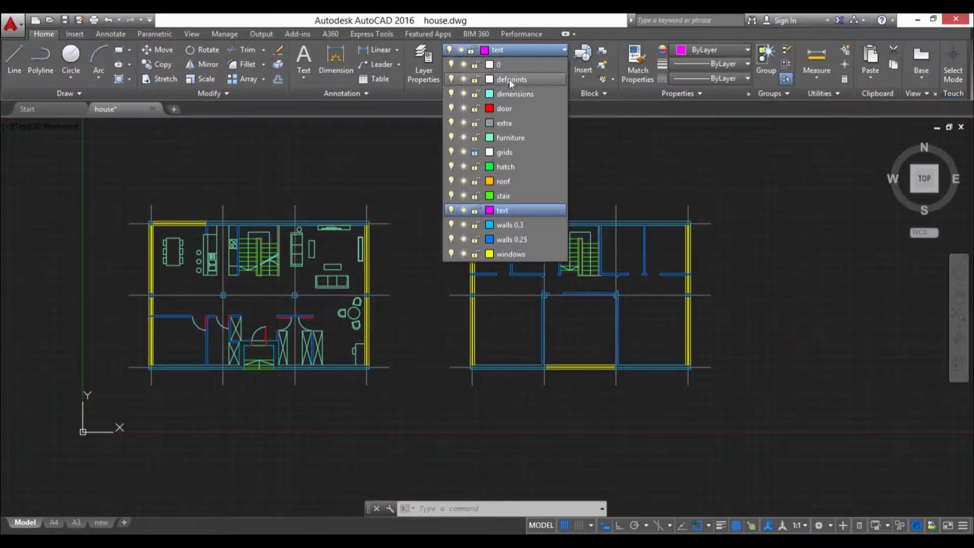
{"action": "left_click", "coordinate": [517, 47]}
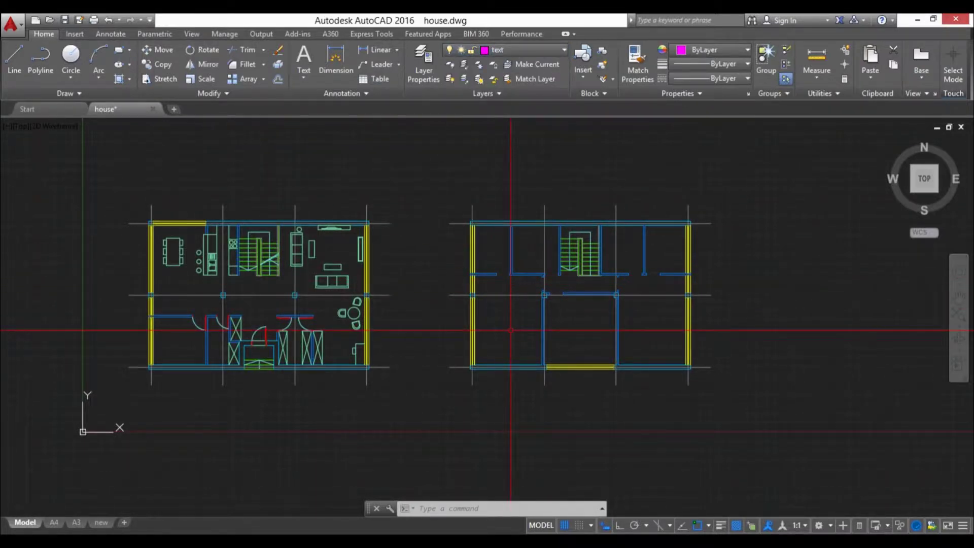
{"action": "type", "text": "LA"}
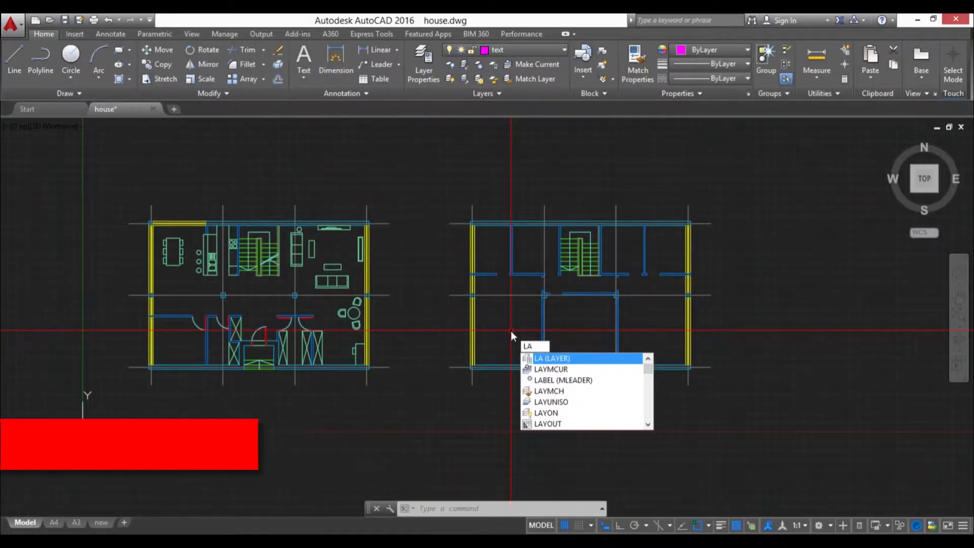
{"action": "key", "text": "Return"}
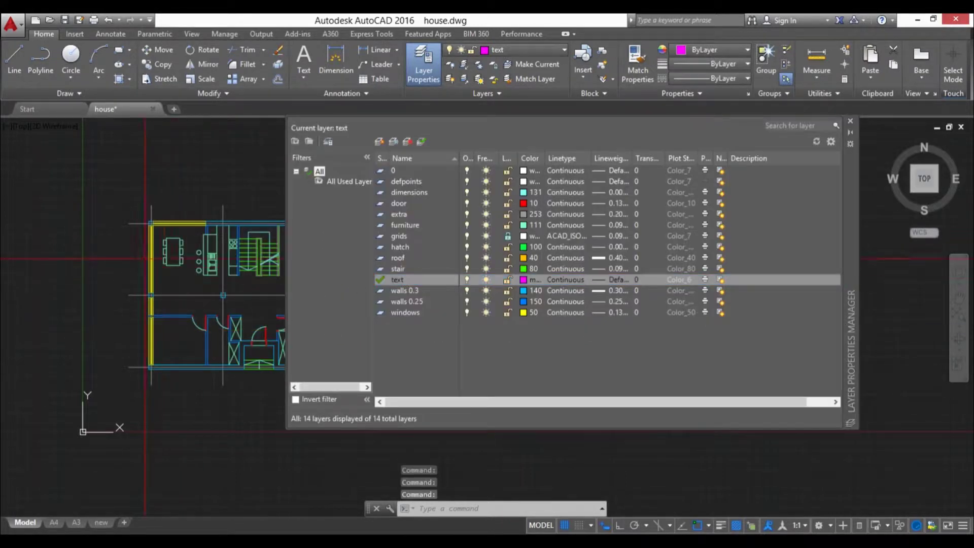
Turn the windows layer off and back on, then freeze and thaw it
{"action": "left_click", "coordinate": [467, 313]}
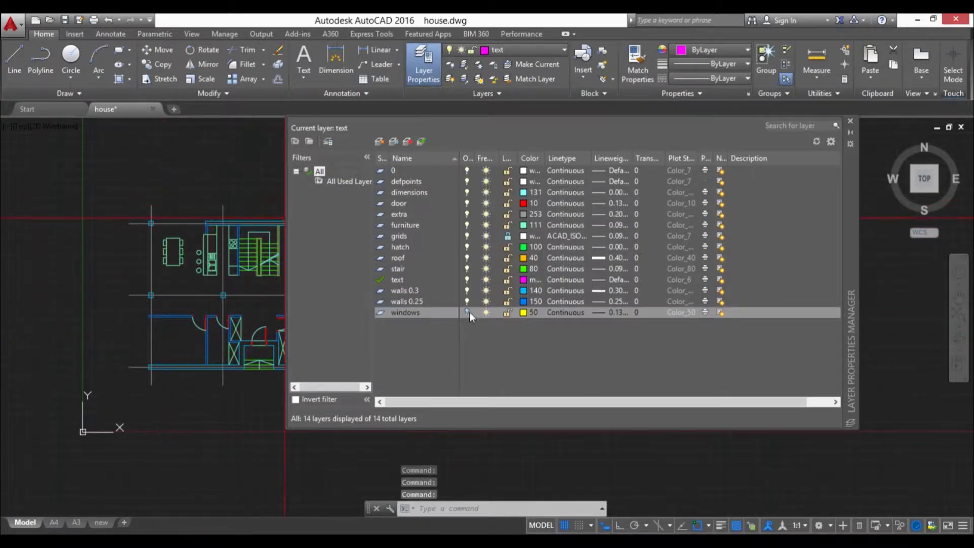
{"action": "left_click", "coordinate": [468, 311]}
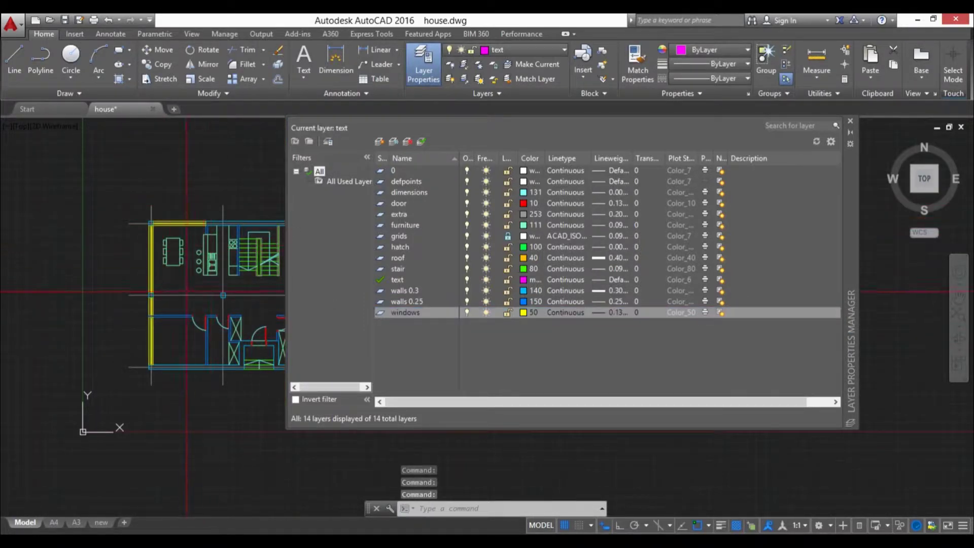
{"action": "left_click", "coordinate": [486, 312]}
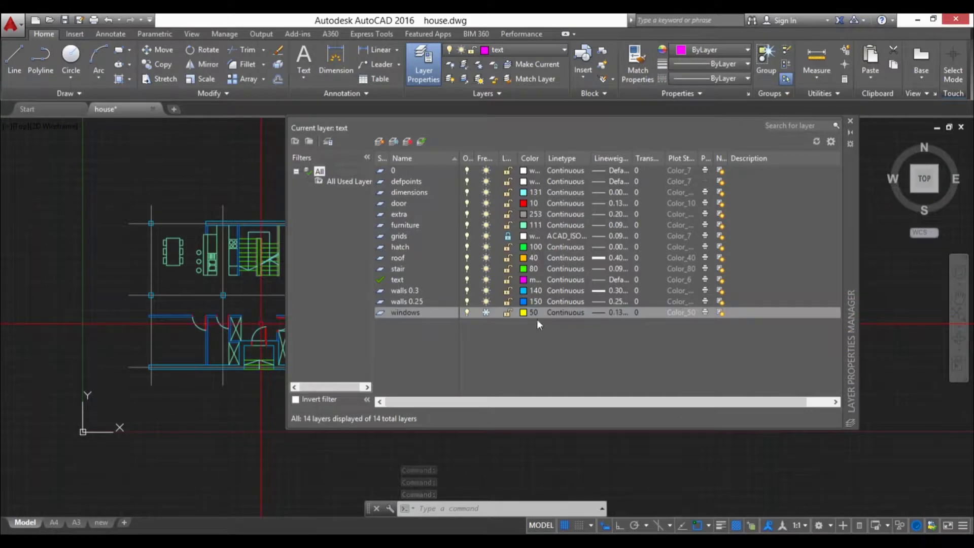
{"action": "left_click", "coordinate": [486, 312]}
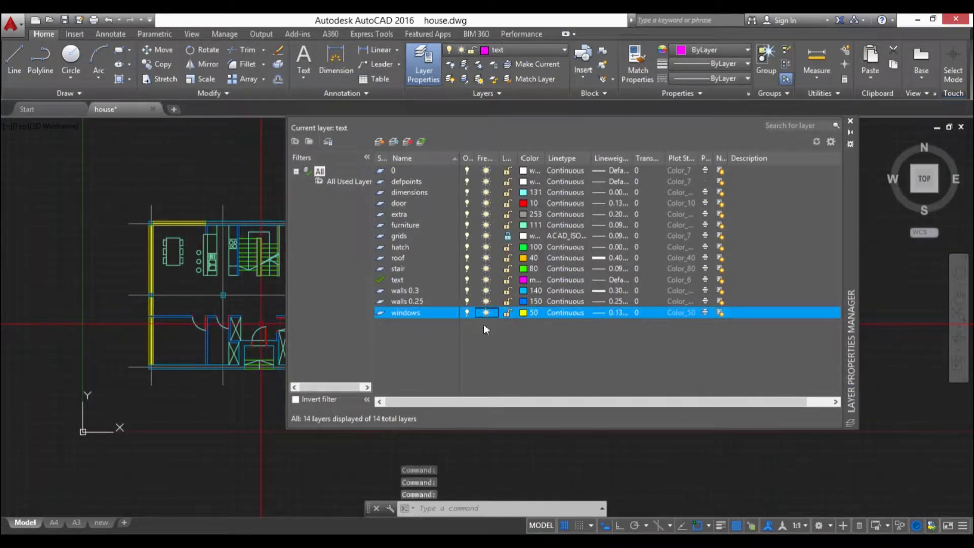
Lock the windows layer, test selecting in the drawing, then unlock it
{"action": "left_click", "coordinate": [508, 313]}
{"action": "left_click", "coordinate": [274, 355]}
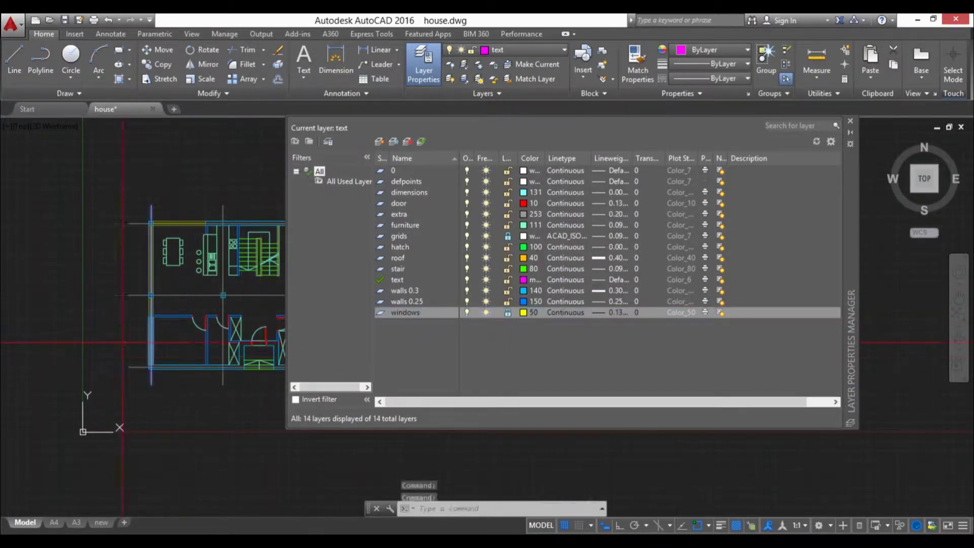
{"action": "scroll", "coordinate": [123, 342], "scroll_direction": "up", "scroll_amount": 4}
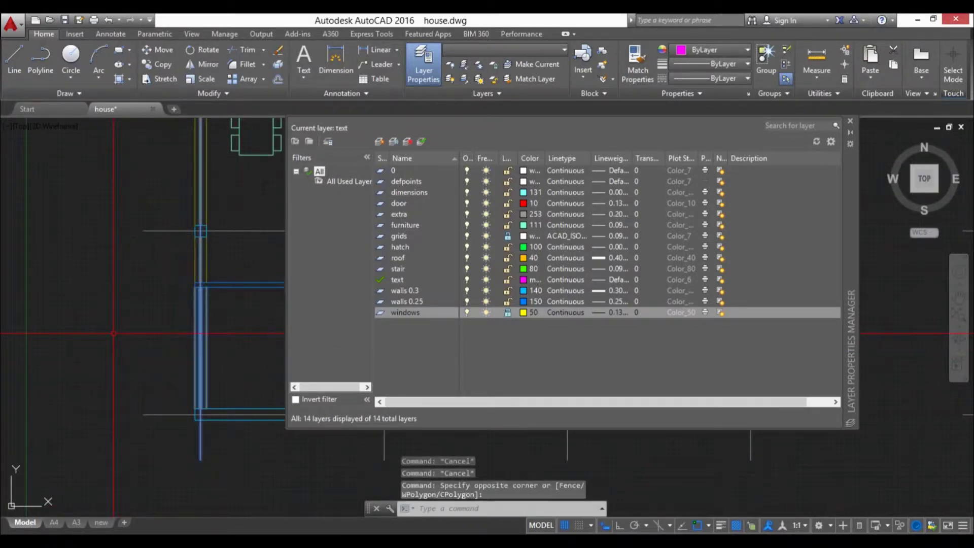
{"action": "key", "text": "Escape"}
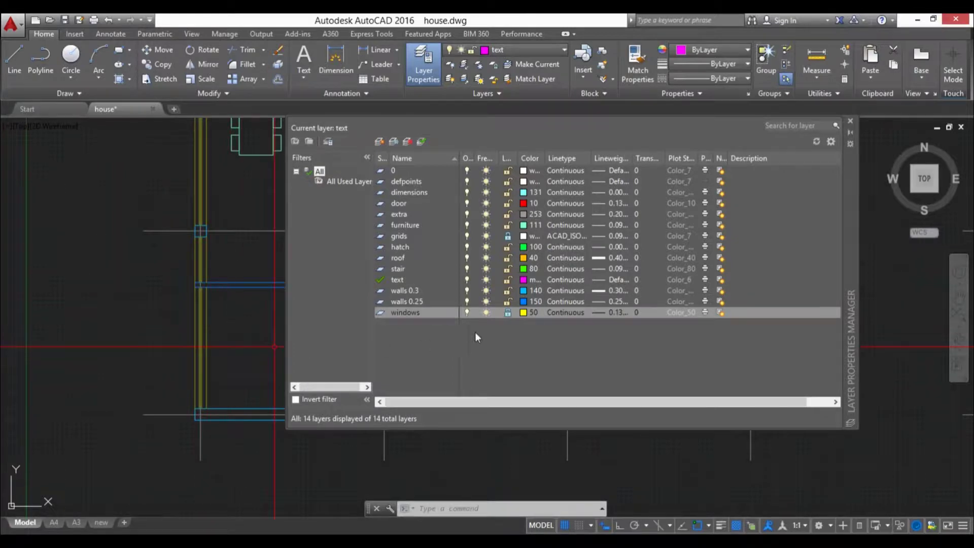
{"action": "left_click", "coordinate": [508, 313]}
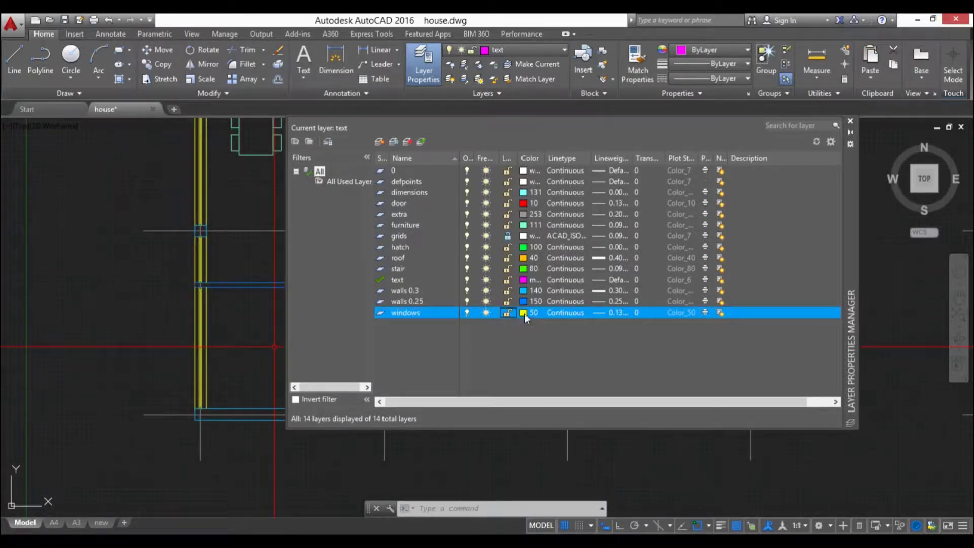
Change the windows layer colour to magenta, then to yellow
{"action": "left_click", "coordinate": [523, 313]}
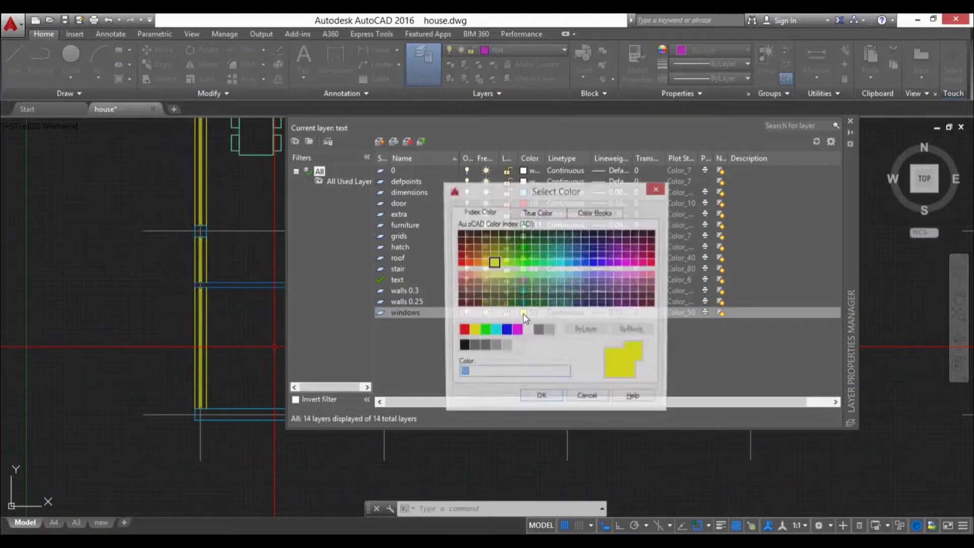
{"action": "left_click", "coordinate": [517, 330]}
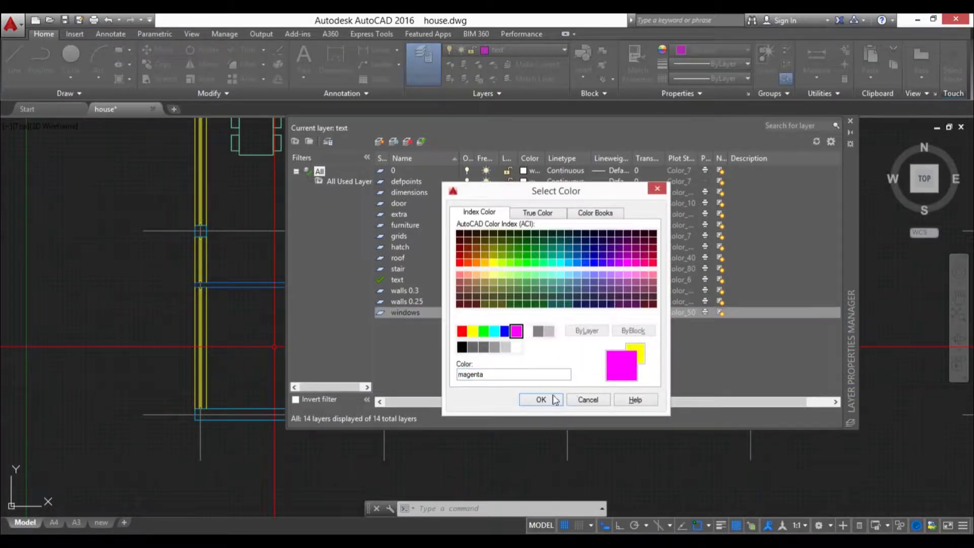
{"action": "left_click", "coordinate": [541, 399]}
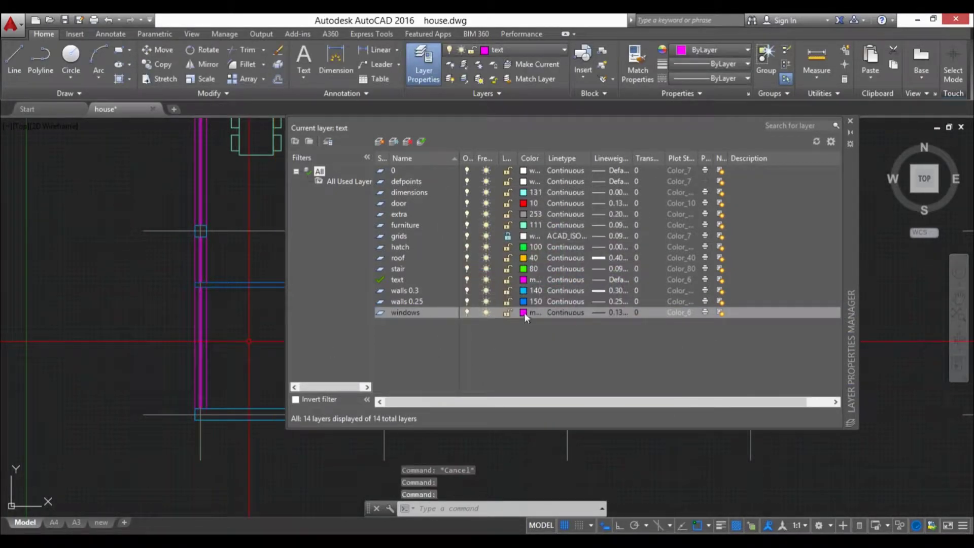
{"action": "left_click", "coordinate": [524, 313]}
{"action": "left_click", "coordinate": [472, 331]}
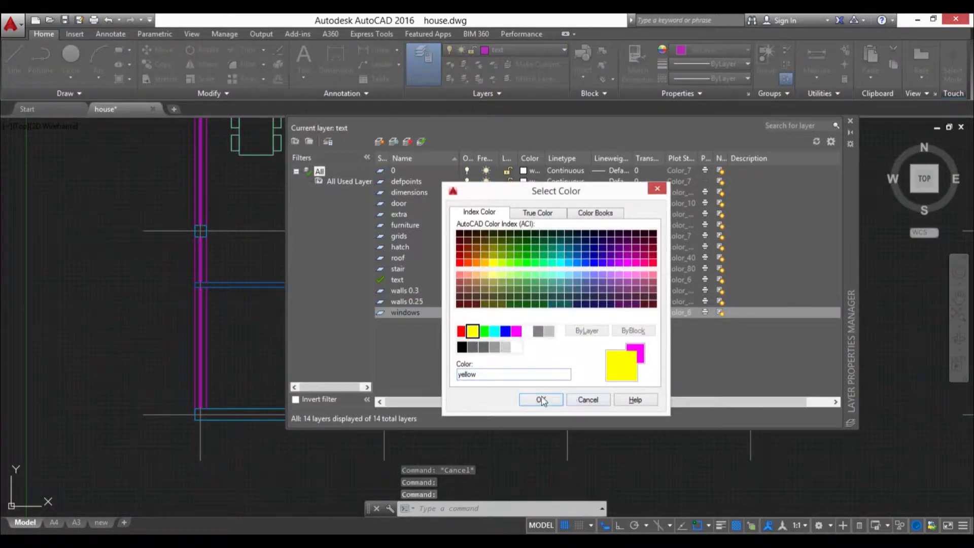
{"action": "left_click", "coordinate": [540, 399]}
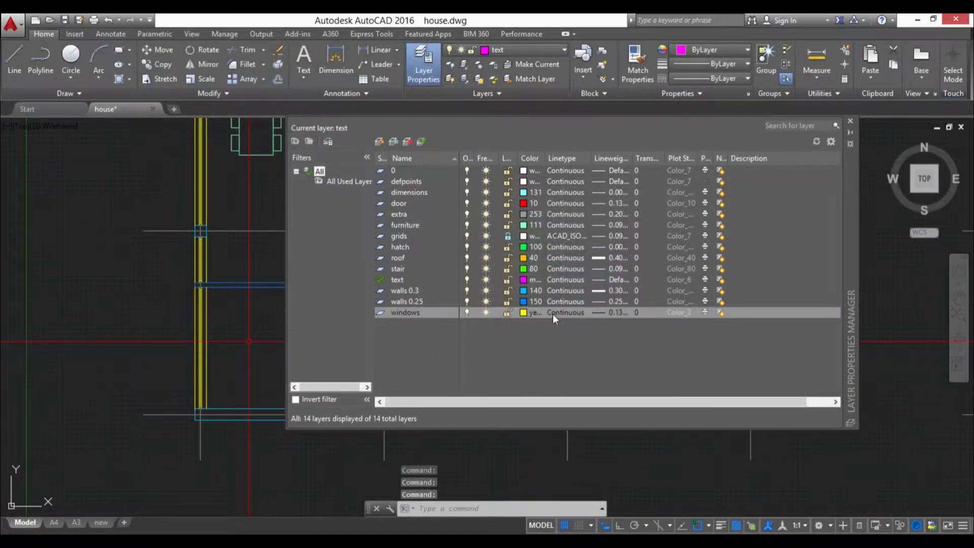
Load the ACAD_ISO03W100 linetype and apply it to the windows layer
{"action": "left_click", "coordinate": [582, 313]}
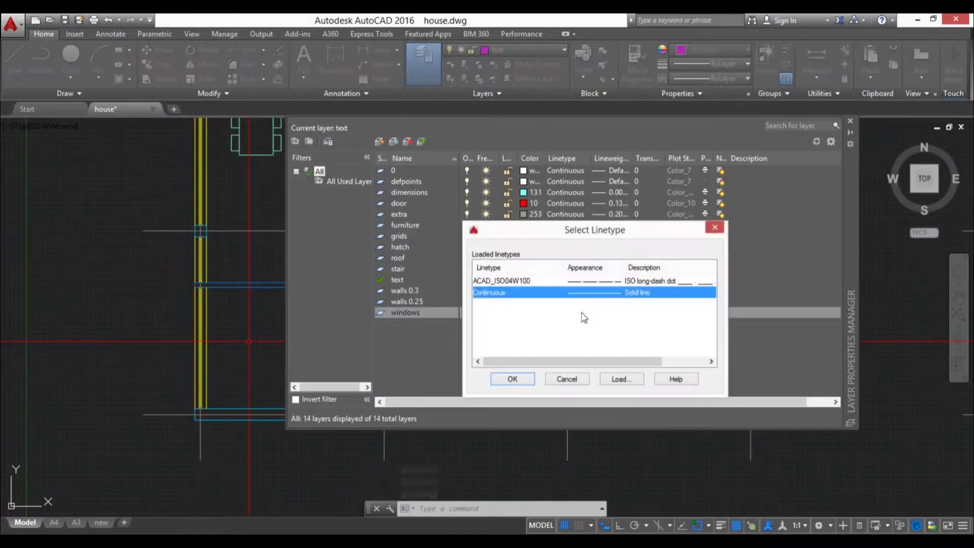
{"action": "left_click_drag", "start_coordinate": [603, 235], "coordinate": [492, 213]}
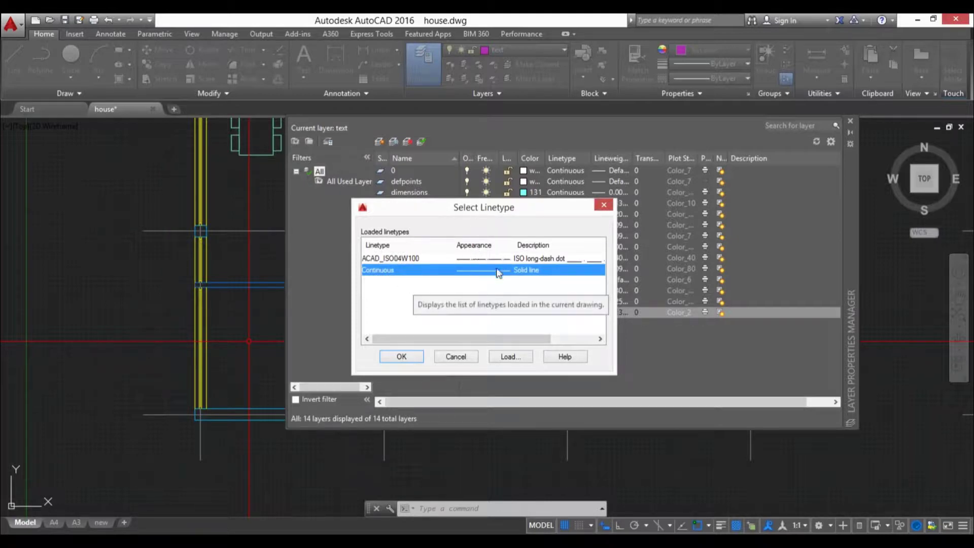
{"action": "left_click", "coordinate": [506, 357]}
{"action": "left_click", "coordinate": [630, 226]}
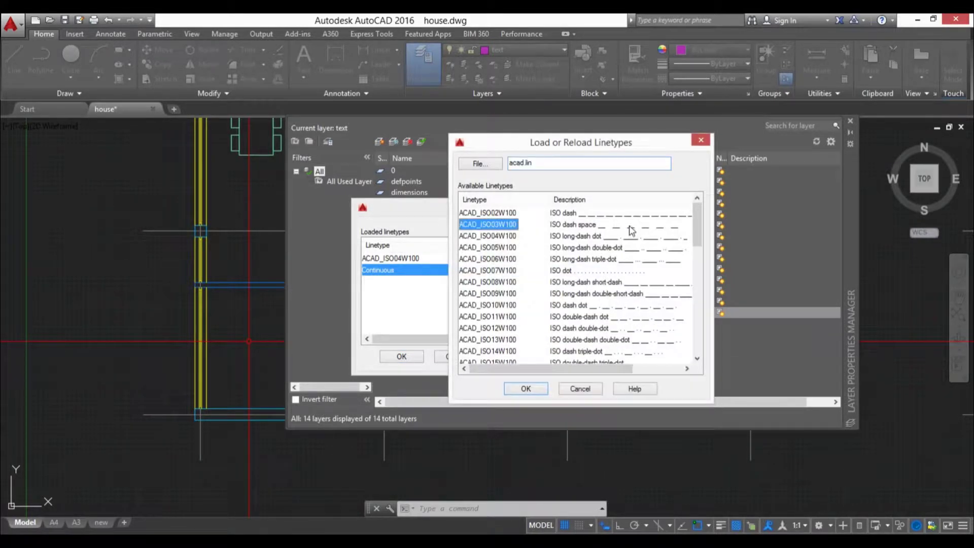
{"action": "left_click", "coordinate": [539, 388]}
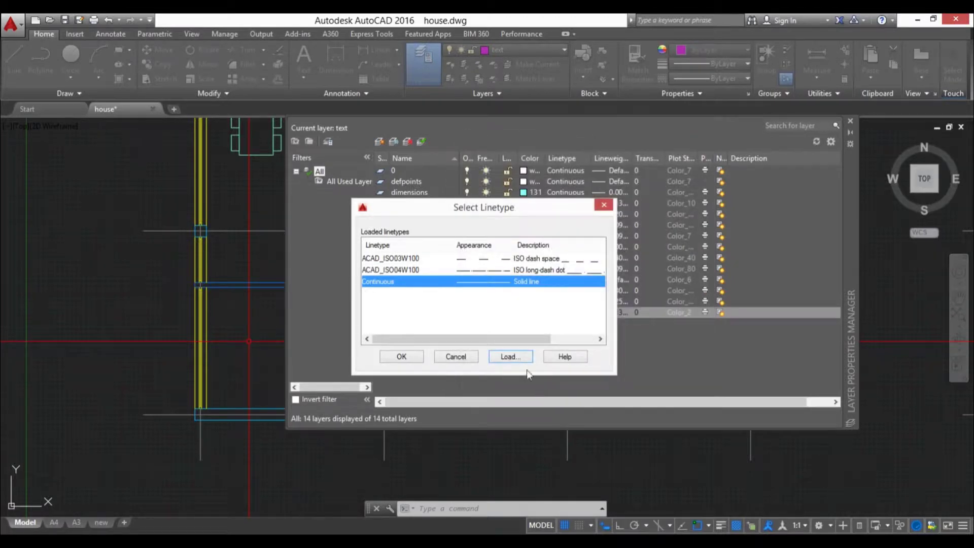
{"action": "left_click", "coordinate": [405, 259]}
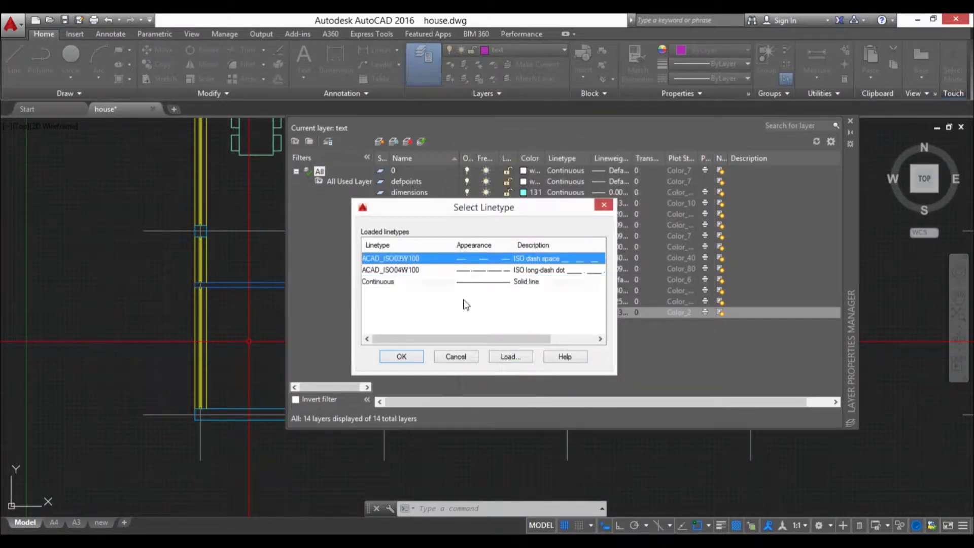
{"action": "left_click", "coordinate": [417, 358]}
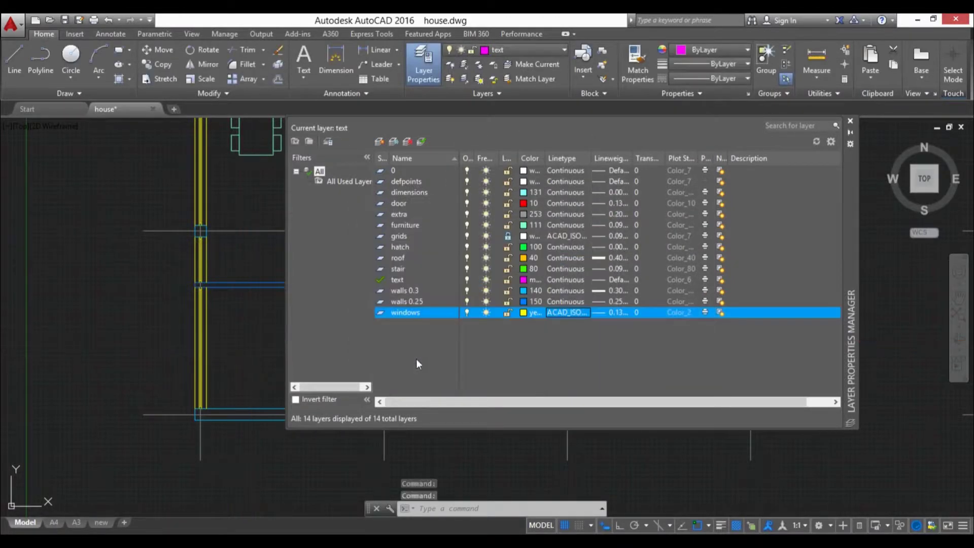
Set the windows layer linetype back to Continuous
{"action": "left_click", "coordinate": [589, 313]}
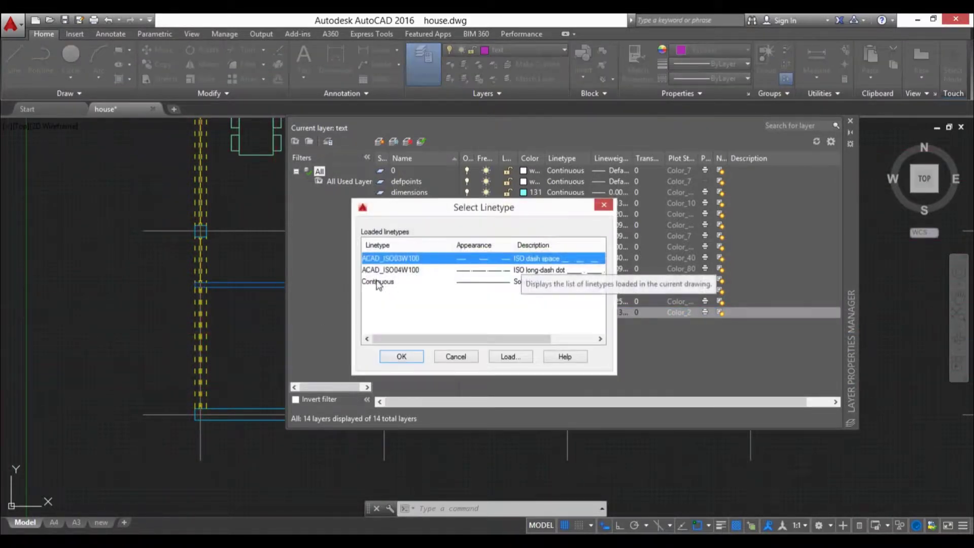
{"action": "left_click", "coordinate": [378, 283]}
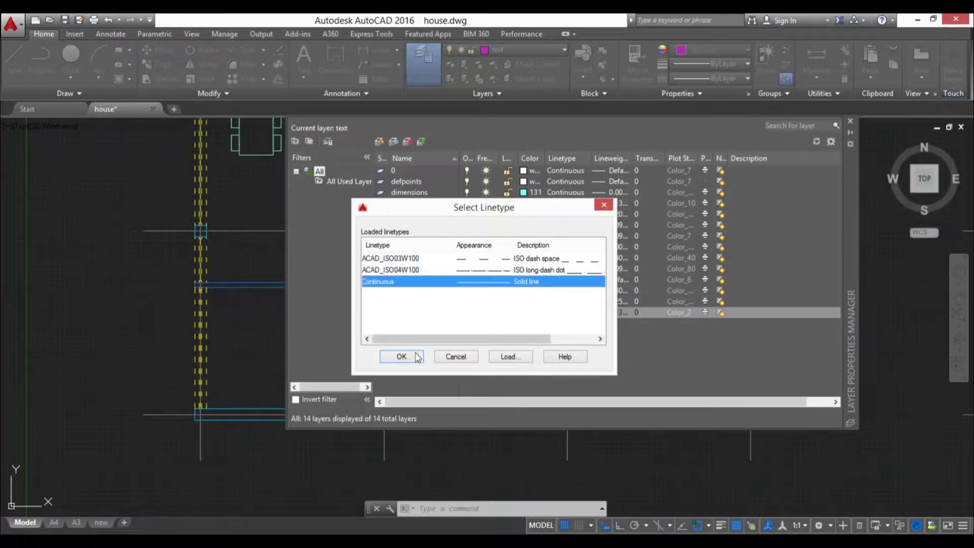
{"action": "left_click", "coordinate": [401, 356]}
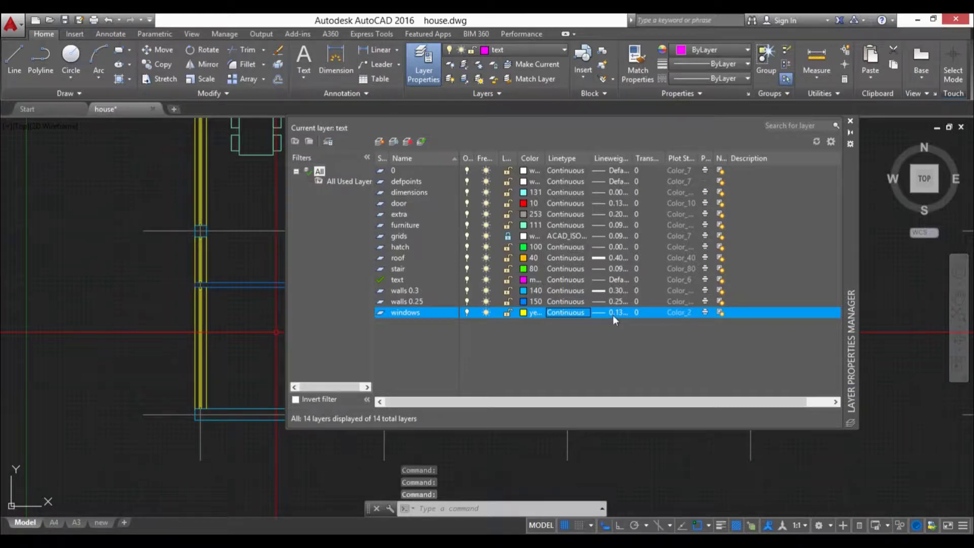
{"action": "left_click", "coordinate": [719, 526]}
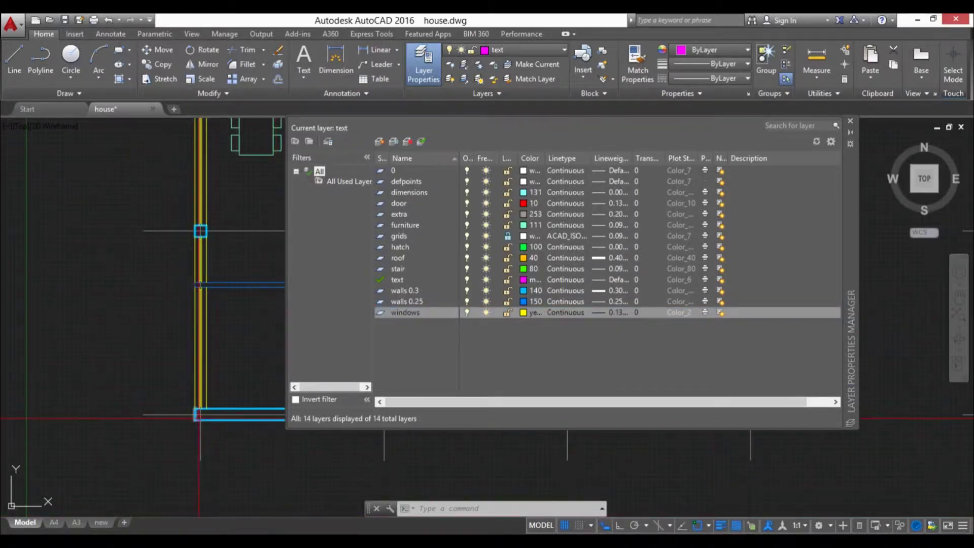
{"action": "scroll", "coordinate": [197, 417], "scroll_direction": "up", "scroll_amount": 3}
{"action": "middle_click_drag", "start_coordinate": [223, 421], "coordinate": [151, 411]}
{"action": "left_click", "coordinate": [623, 313]}
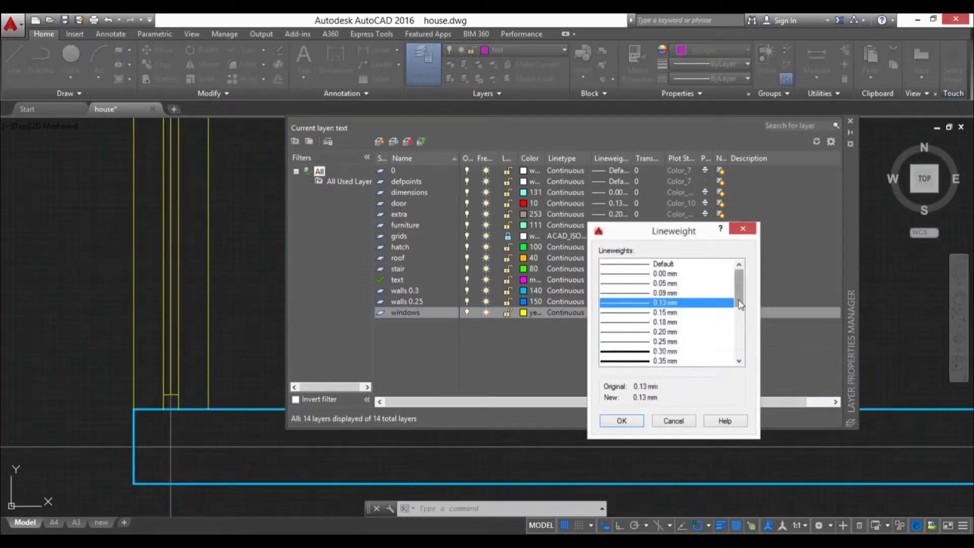
{"action": "scroll", "coordinate": [739, 328], "scroll_direction": "down", "scroll_amount": 1}
{"action": "left_click", "coordinate": [666, 352]}
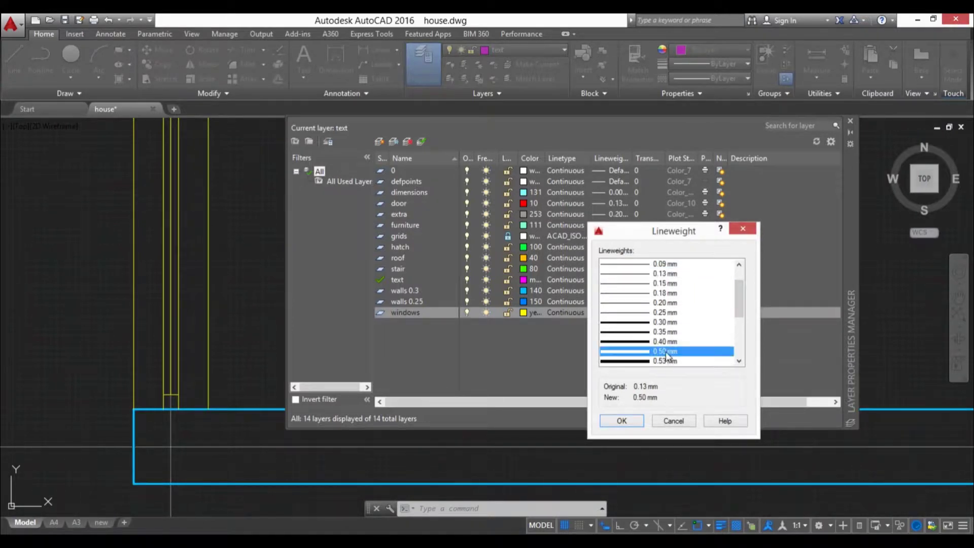
{"action": "left_click", "coordinate": [622, 421]}
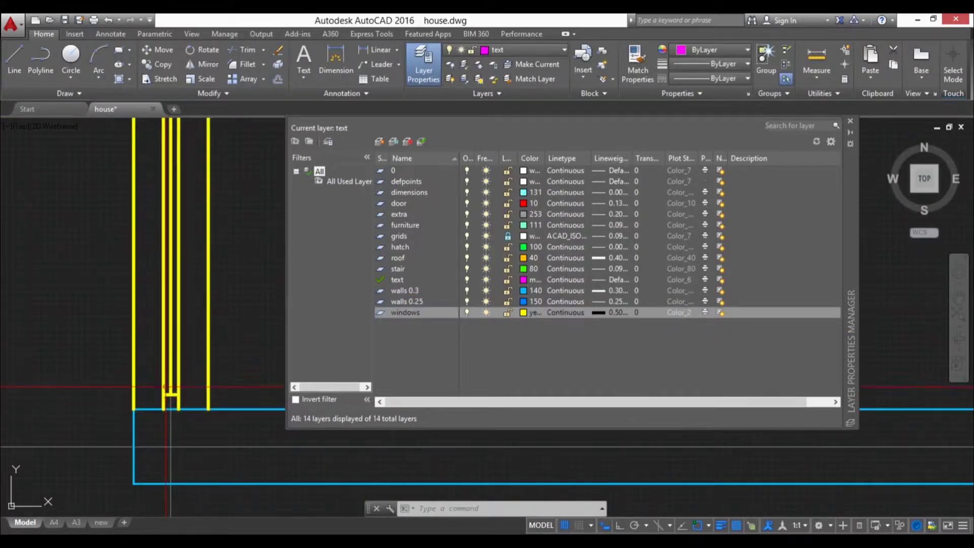
{"action": "left_click", "coordinate": [720, 526]}
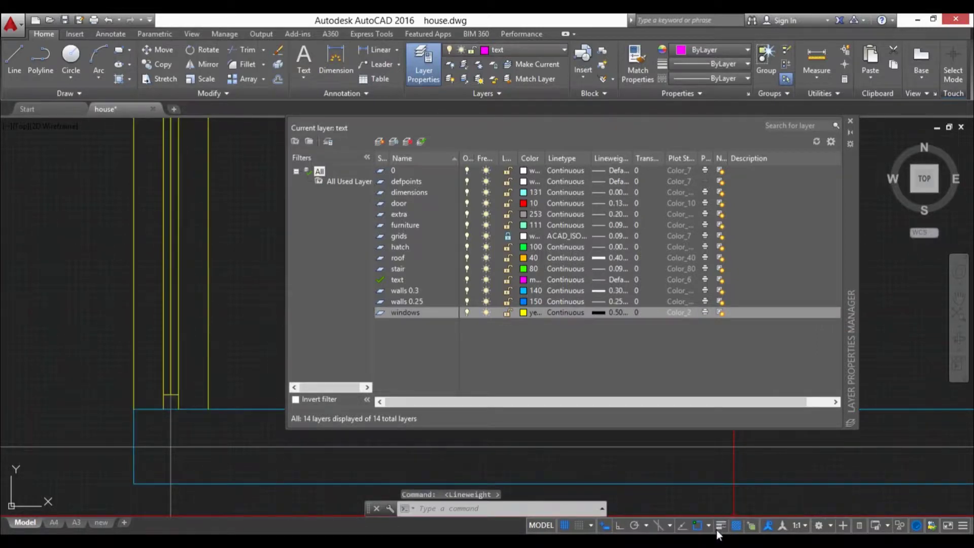
{"action": "left_click", "coordinate": [964, 527]}
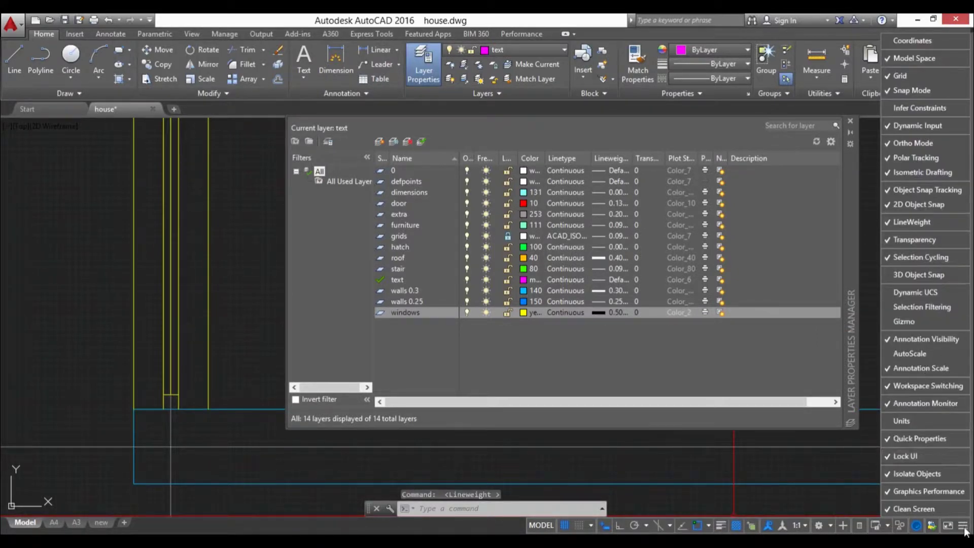
{"action": "left_click", "coordinate": [964, 527]}
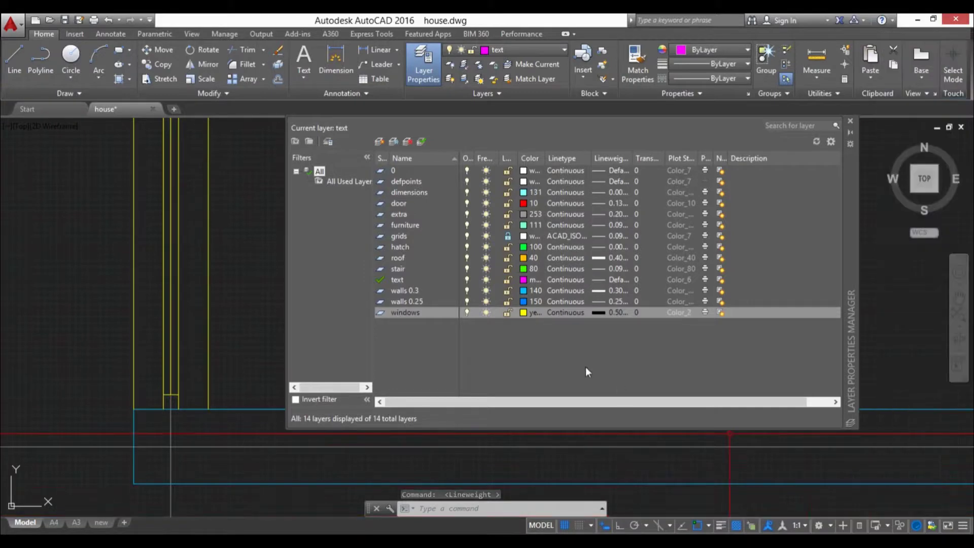
{"action": "left_click", "coordinate": [614, 312]}
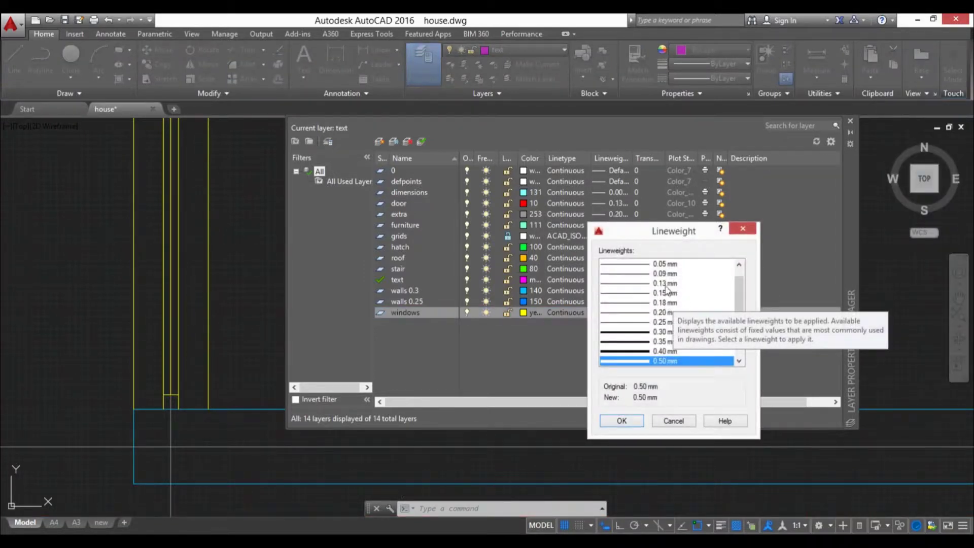
{"action": "left_click", "coordinate": [666, 283]}
{"action": "left_click", "coordinate": [622, 422]}
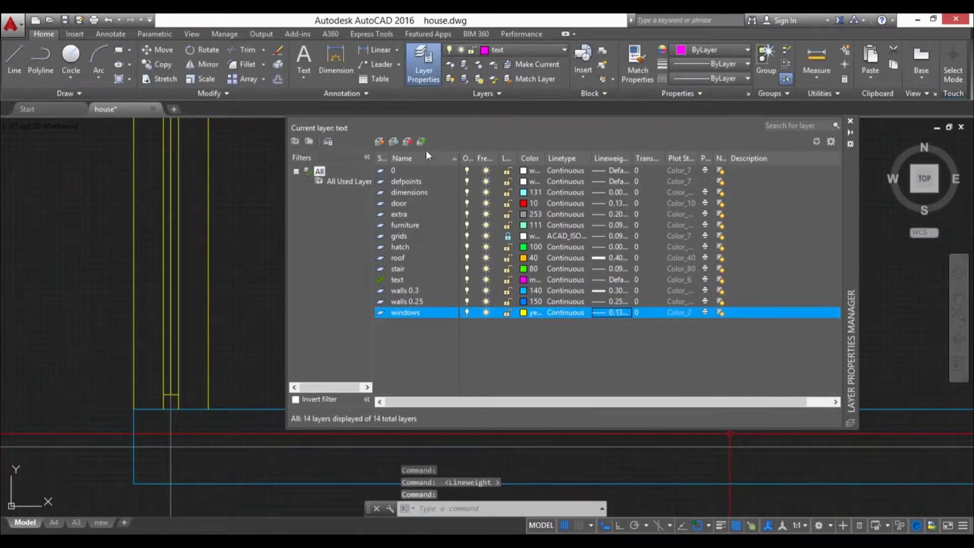
Create a new layer named 'new layer'
{"action": "left_click", "coordinate": [381, 142]}
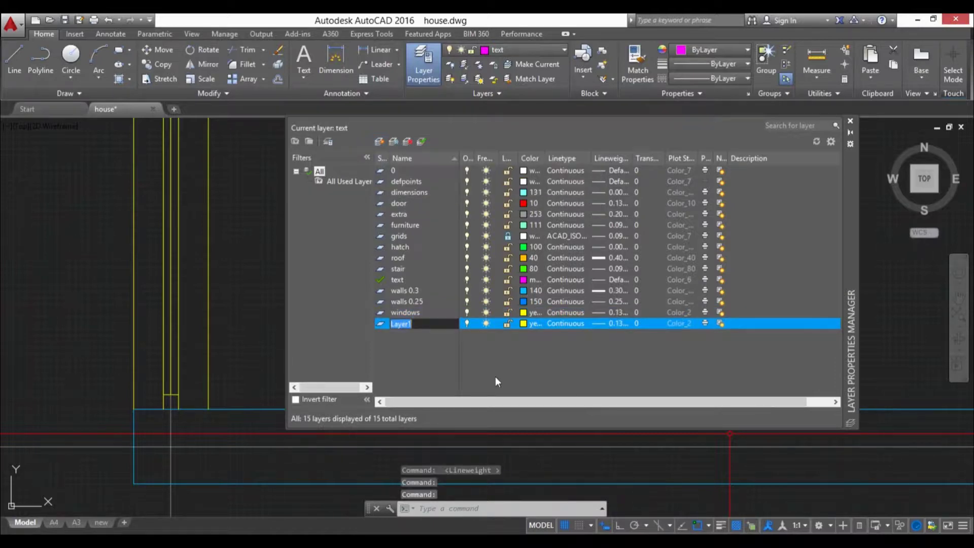
{"action": "type", "text": "new"}
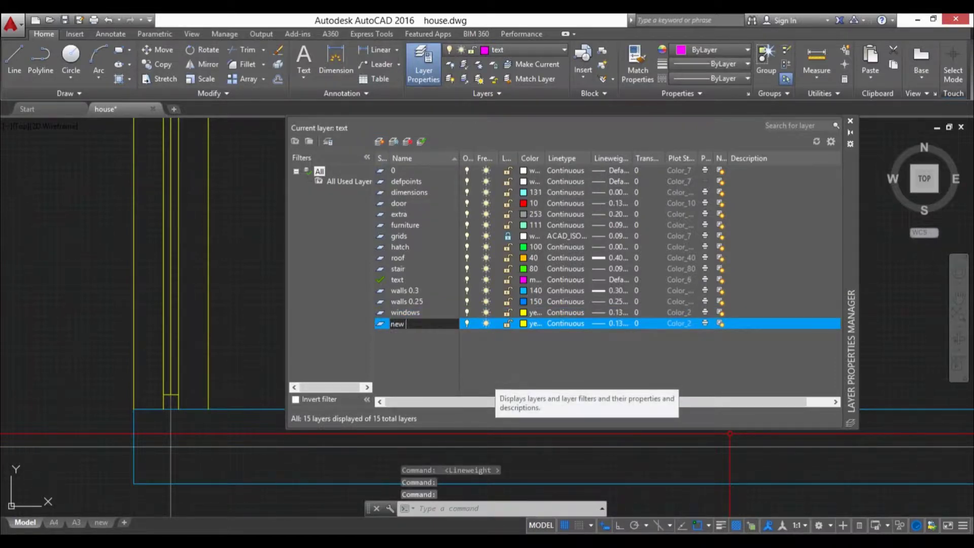
{"action": "type", "text": " layer"}
{"action": "key", "text": "Return"}
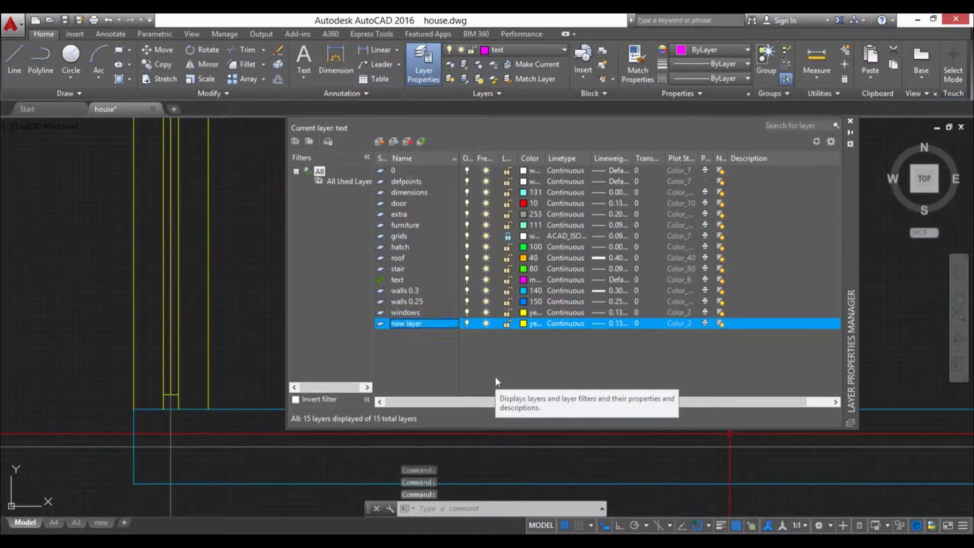
Make the new layer current and rename it to 'new layer 1'
{"action": "left_click", "coordinate": [420, 317]}
{"action": "left_click", "coordinate": [419, 324]}
{"action": "double_click", "coordinate": [418, 325]}
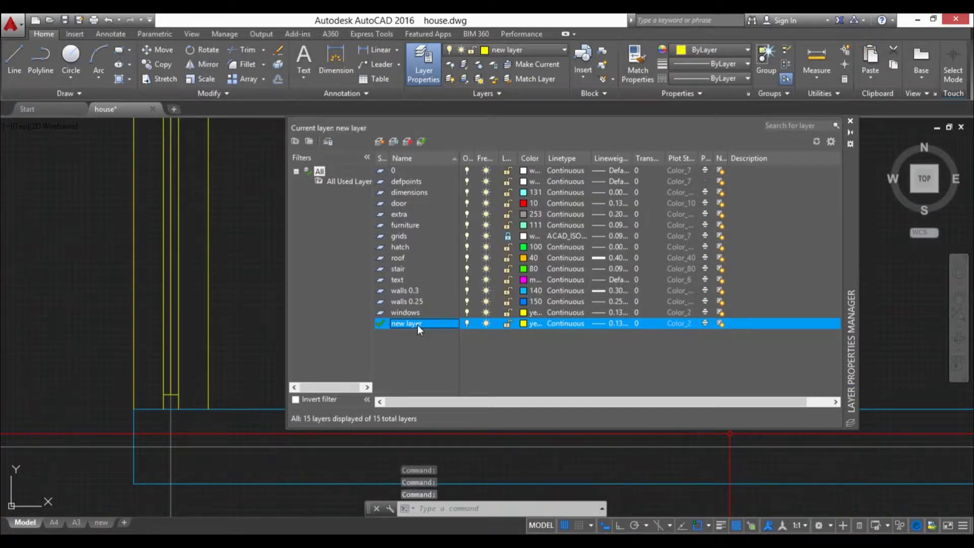
{"action": "left_click", "coordinate": [424, 325]}
{"action": "type", "text": "1"}
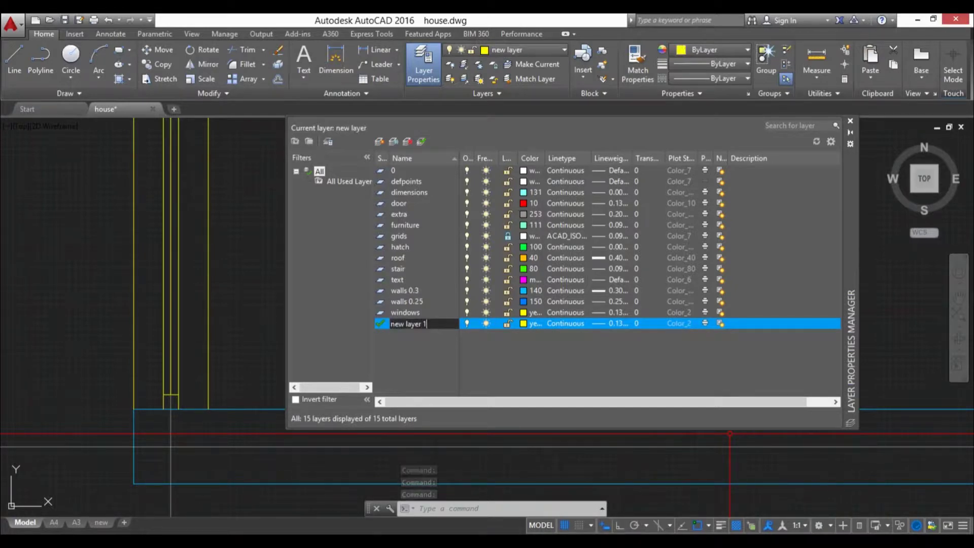
{"action": "key", "text": "Return"}
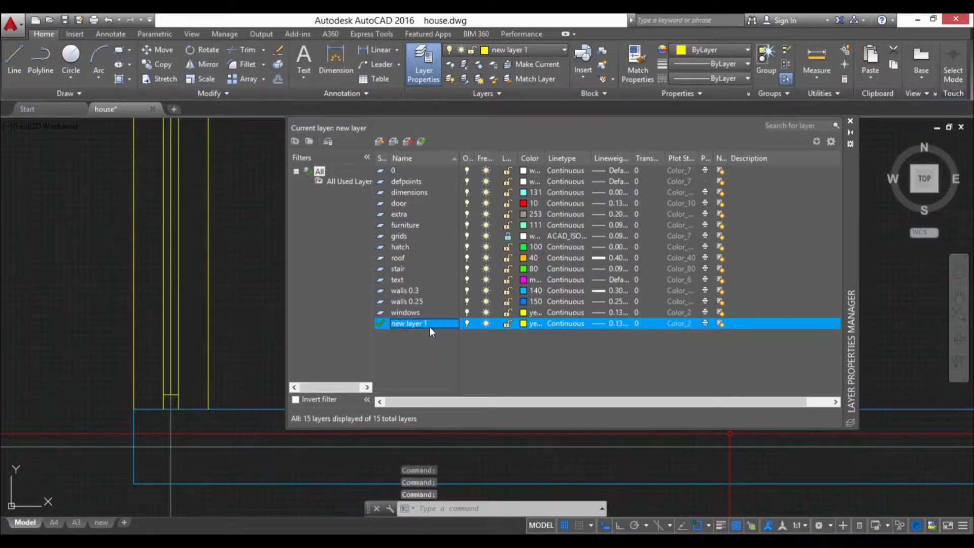
Give new layer 1 a transparency of 50 and turn off its plotting
{"action": "left_click", "coordinate": [638, 323]}
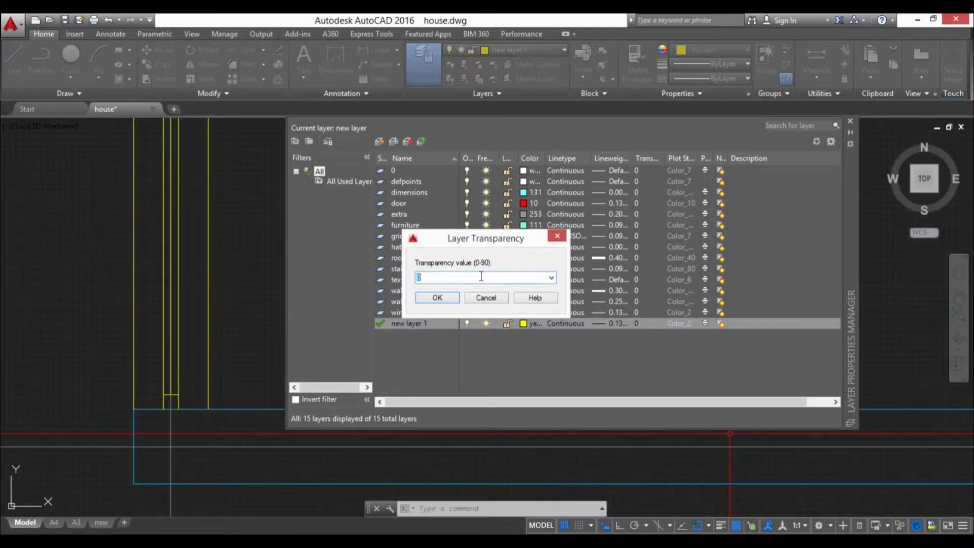
{"action": "type", "text": "50"}
{"action": "left_click", "coordinate": [444, 300]}
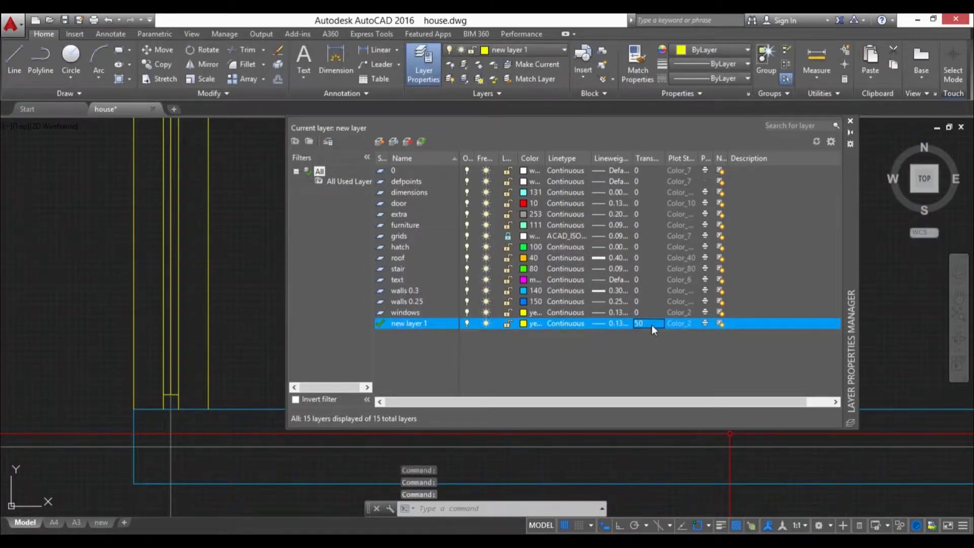
{"action": "left_click", "coordinate": [706, 324]}
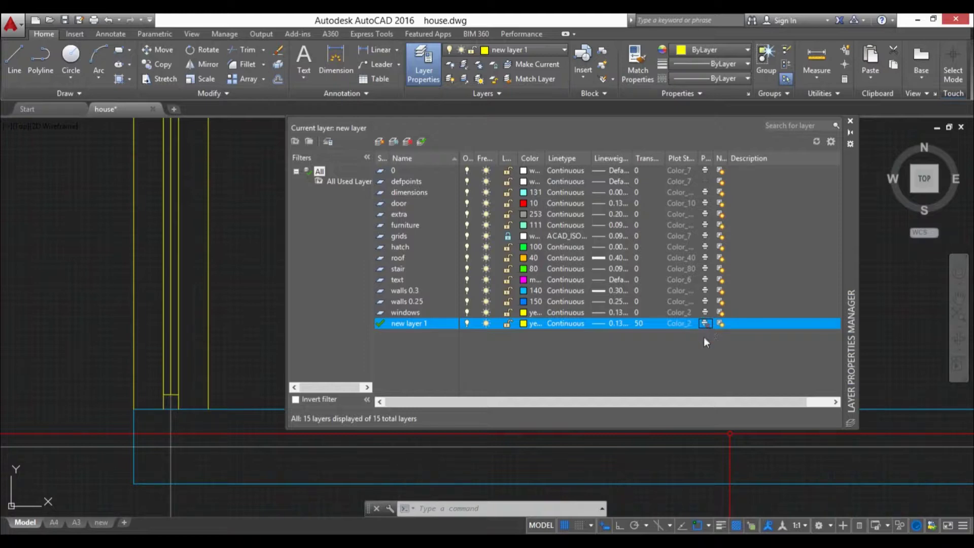
{"action": "left_click", "coordinate": [705, 324]}
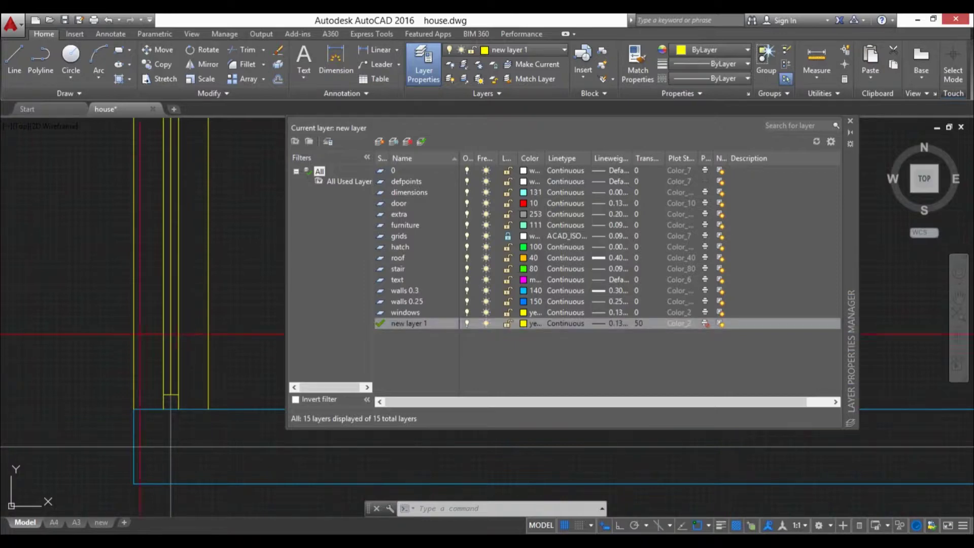
Make layer 0 current, try deleting it, and dismiss the Layer - Not Deleted warning
{"action": "left_click", "coordinate": [706, 324]}
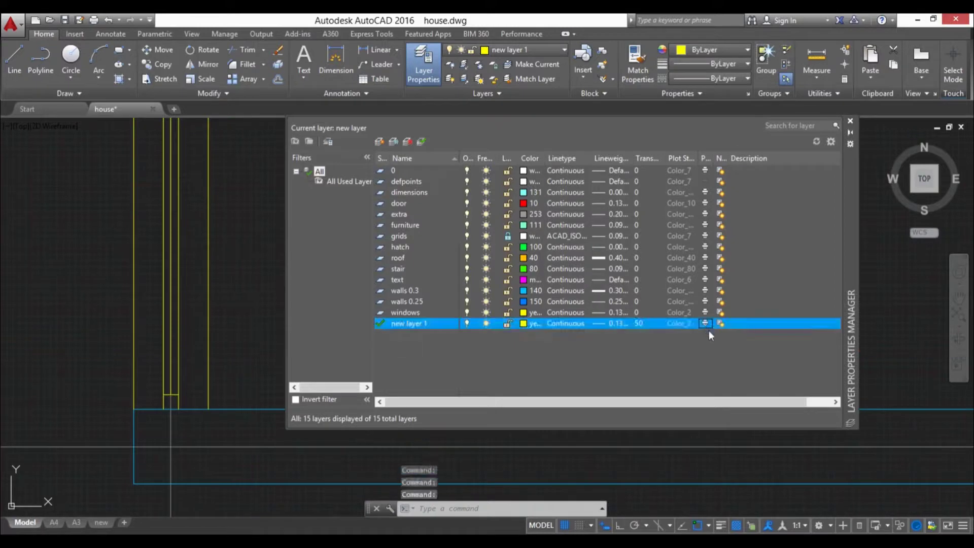
{"action": "left_click", "coordinate": [406, 170]}
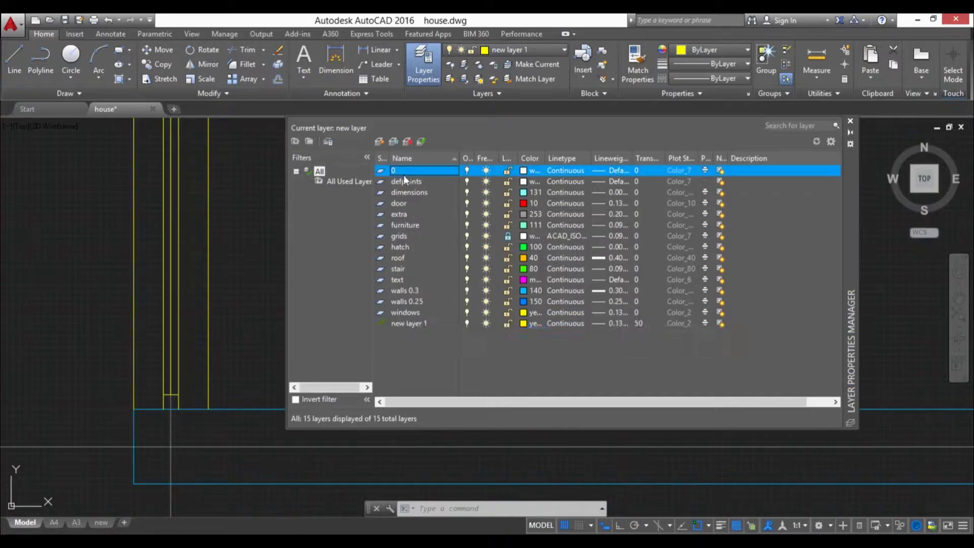
{"action": "left_click", "coordinate": [422, 142]}
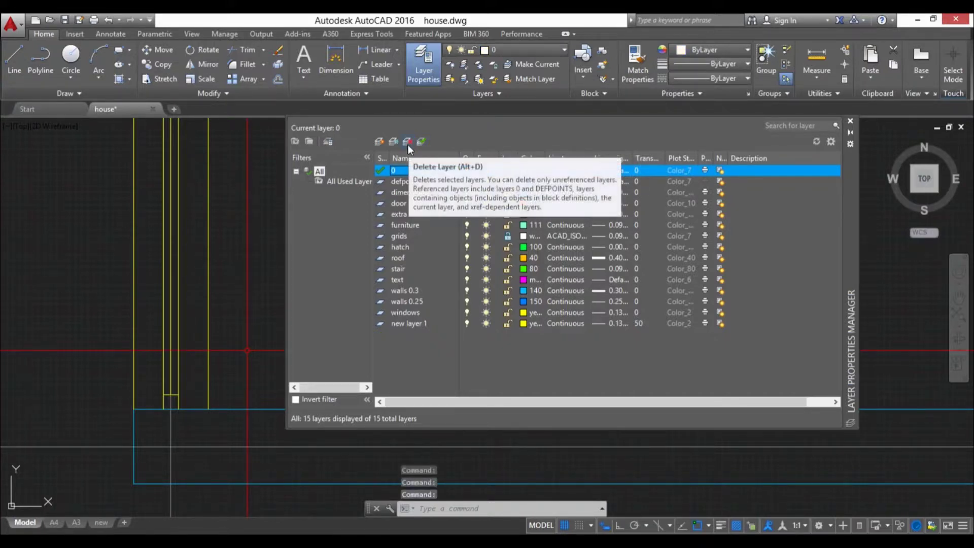
{"action": "left_click", "coordinate": [408, 143]}
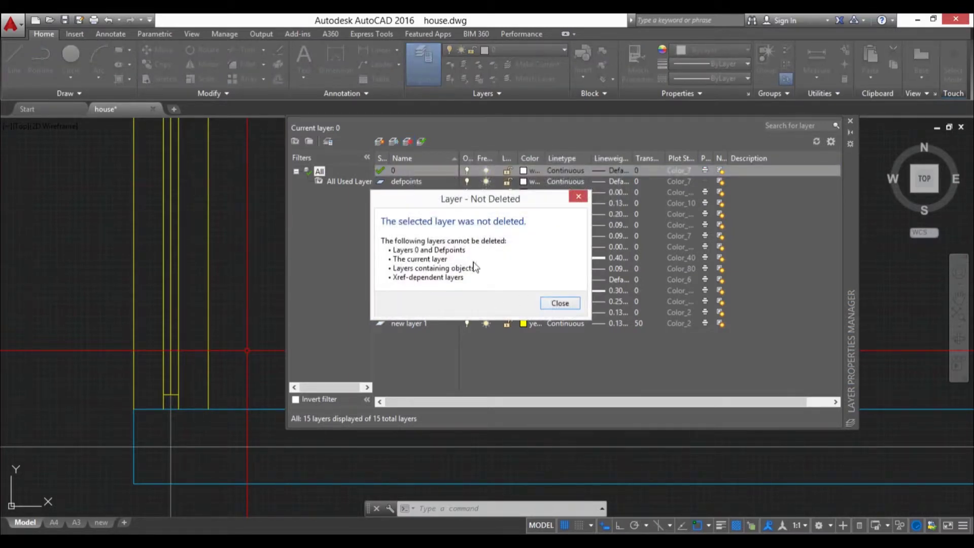
{"action": "left_click", "coordinate": [548, 303]}
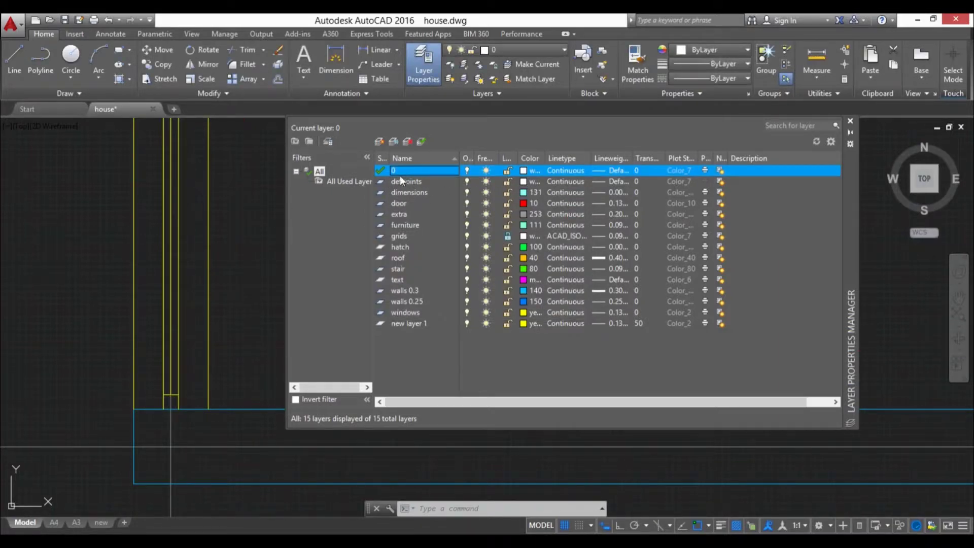
Close the Layer Properties Manager and start a new blank drawing, Drawing1
{"action": "left_click", "coordinate": [851, 122]}
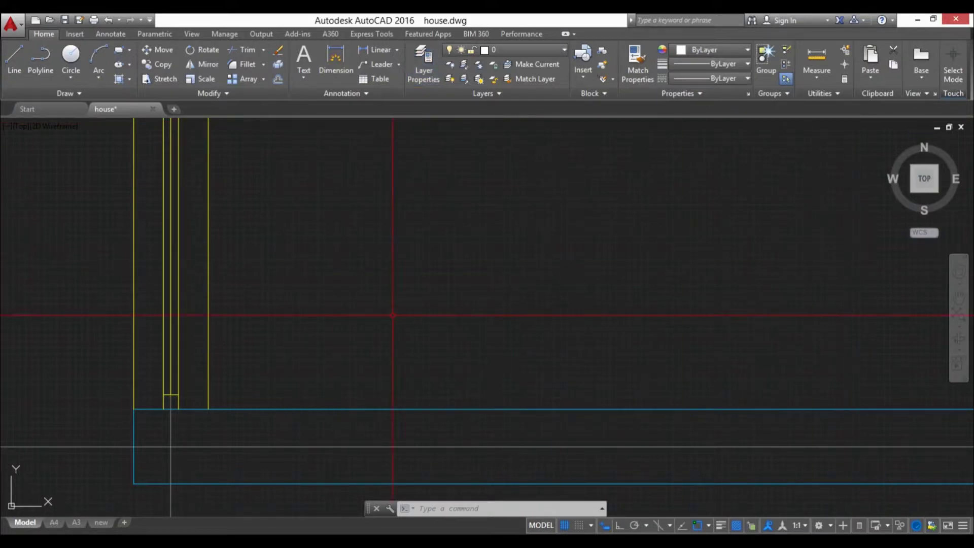
{"action": "scroll", "coordinate": [389, 320], "scroll_direction": "down", "scroll_amount": 6}
{"action": "scroll", "coordinate": [378, 364], "scroll_direction": "up", "scroll_amount": 4}
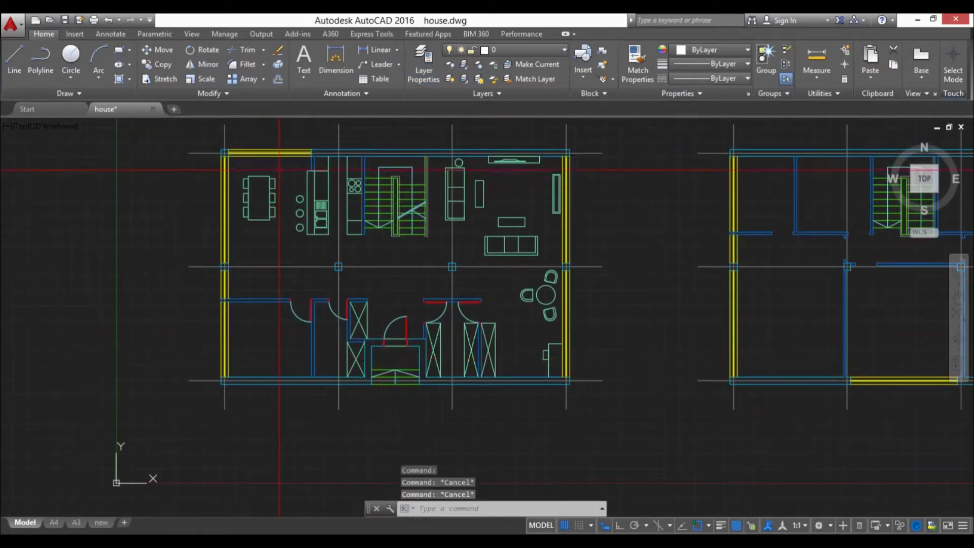
{"action": "scroll", "coordinate": [460, 246], "scroll_direction": "up", "scroll_amount": 5}
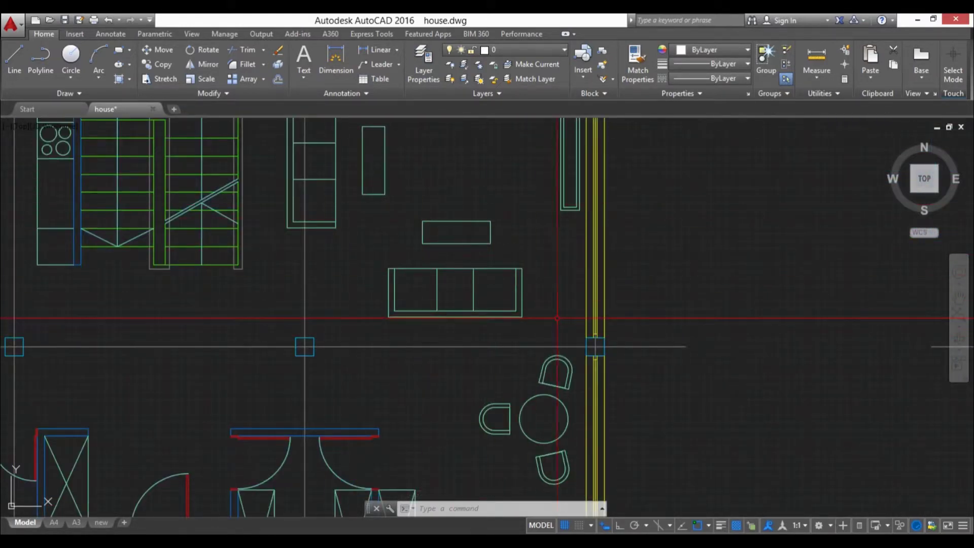
{"action": "middle_click_drag", "start_coordinate": [435, 338], "coordinate": [431, 333]}
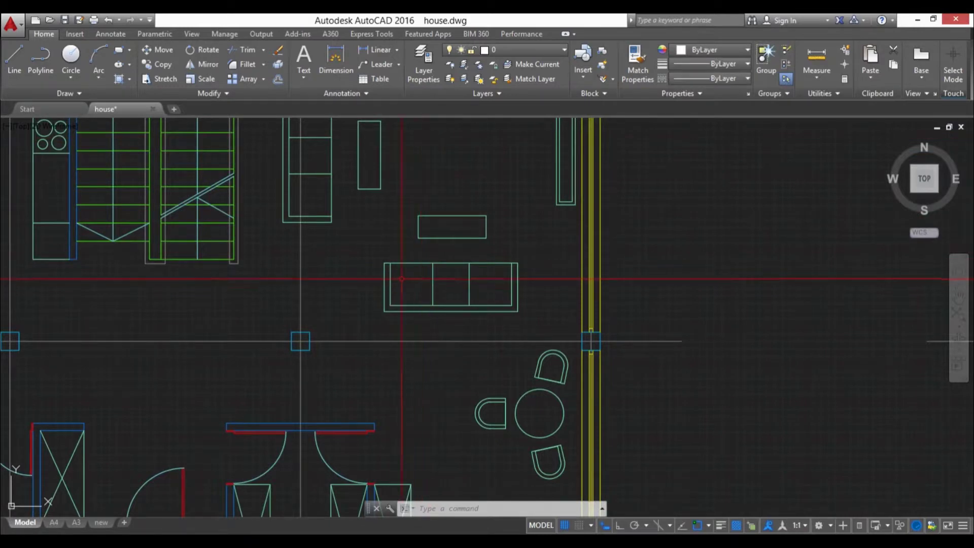
{"action": "left_click", "coordinate": [178, 109]}
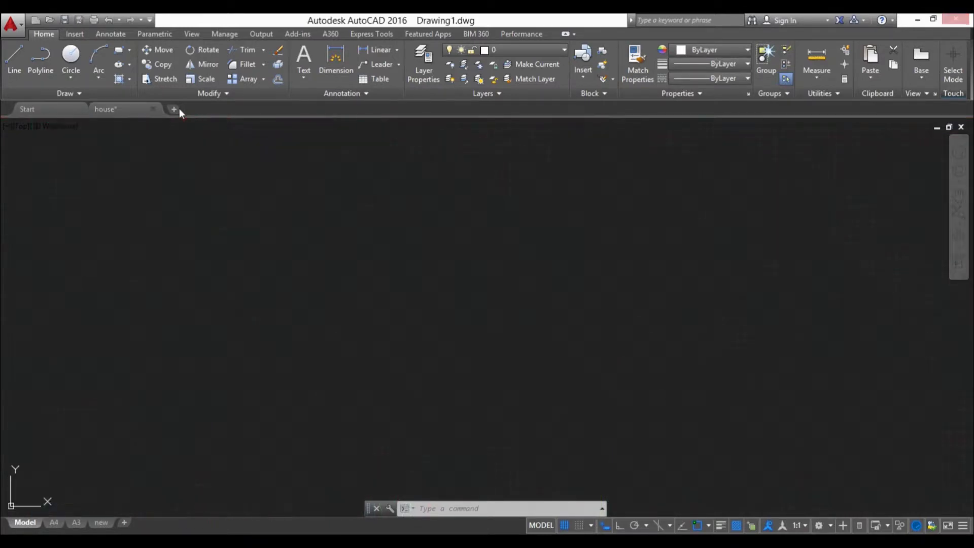
Back in house.dwg, window-select the sofa and coffee table and copy them
{"action": "left_click", "coordinate": [121, 108]}
{"action": "left_click", "coordinate": [367, 206]}
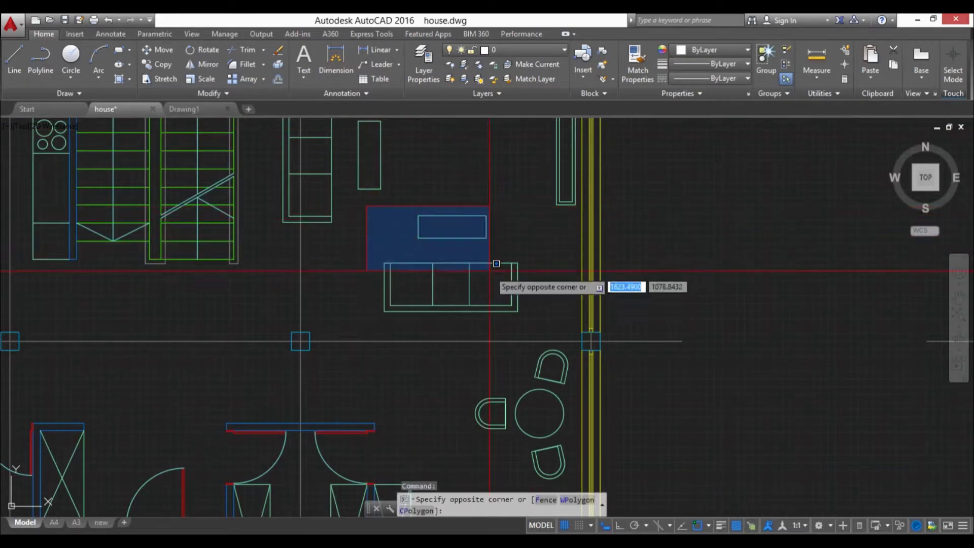
{"action": "left_click", "coordinate": [543, 314]}
{"action": "key", "text": "ctrl+c"}
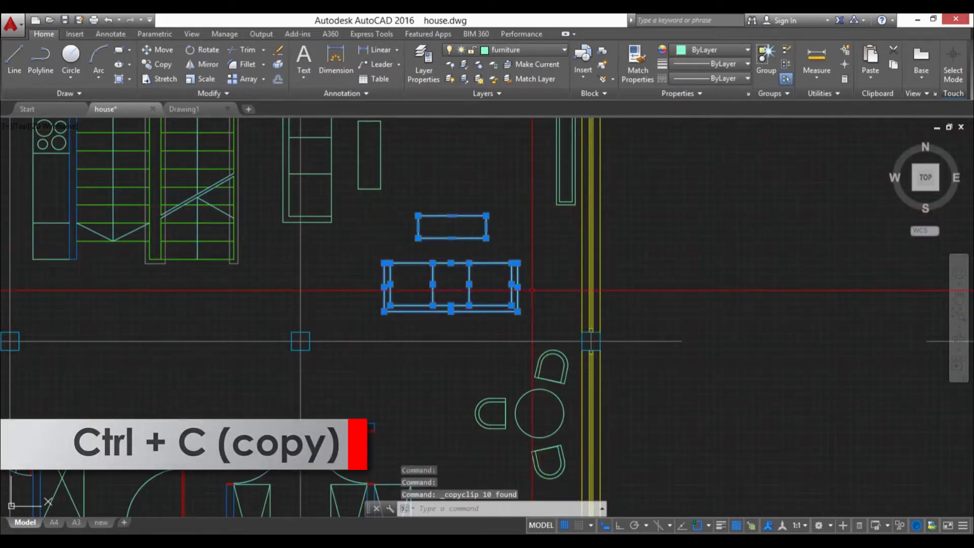
{"action": "key", "text": "Escape"}
Paste the copied sofa and coffee table into Drawing1
{"action": "left_click", "coordinate": [193, 112]}
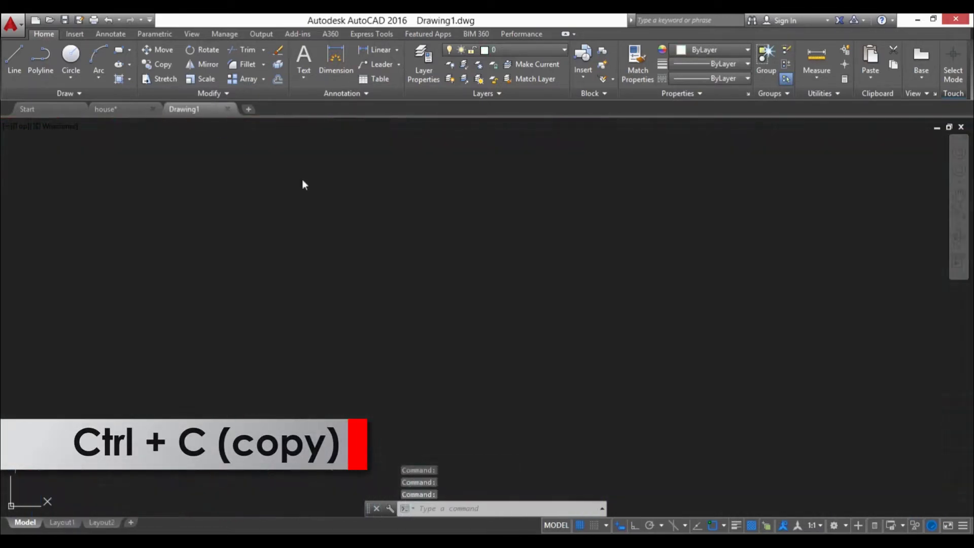
{"action": "key", "text": "ctrl+v"}
{"action": "left_click", "coordinate": [358, 329]}
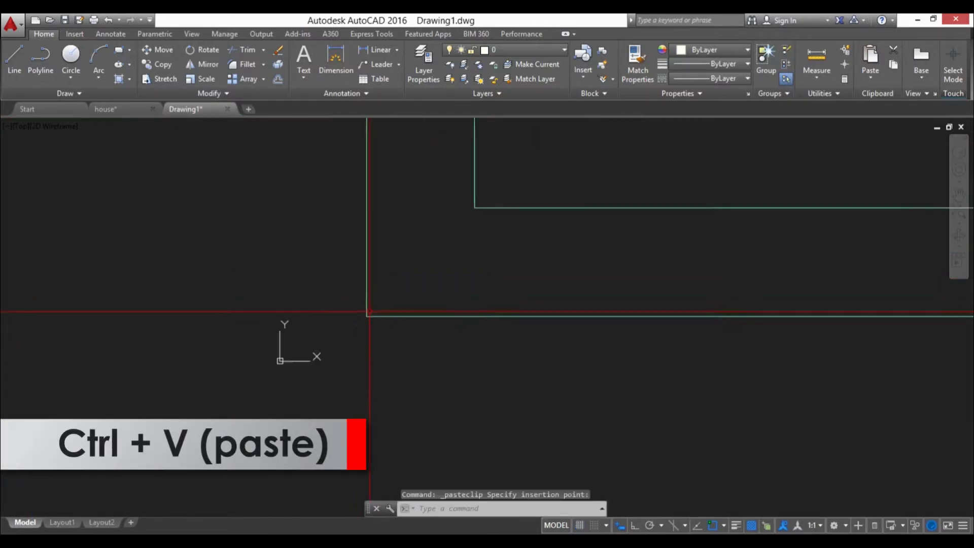
{"action": "scroll", "coordinate": [362, 320], "scroll_direction": "up", "scroll_amount": 5}
{"action": "scroll", "coordinate": [369, 312], "scroll_direction": "down", "scroll_amount": 5}
{"action": "middle_click_drag", "start_coordinate": [402, 263], "coordinate": [374, 289]}
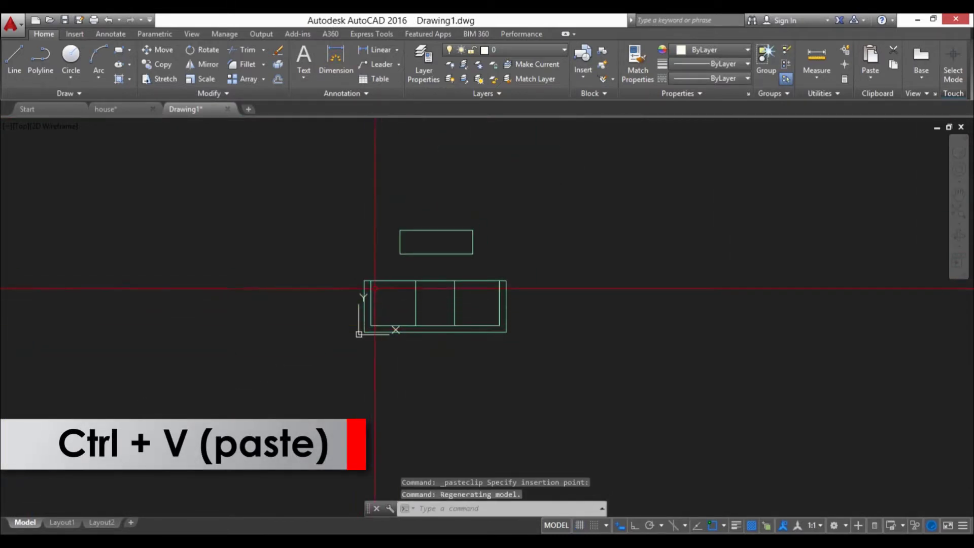
Erase all the pasted furniture from Drawing1
{"action": "left_click", "coordinate": [541, 53]}
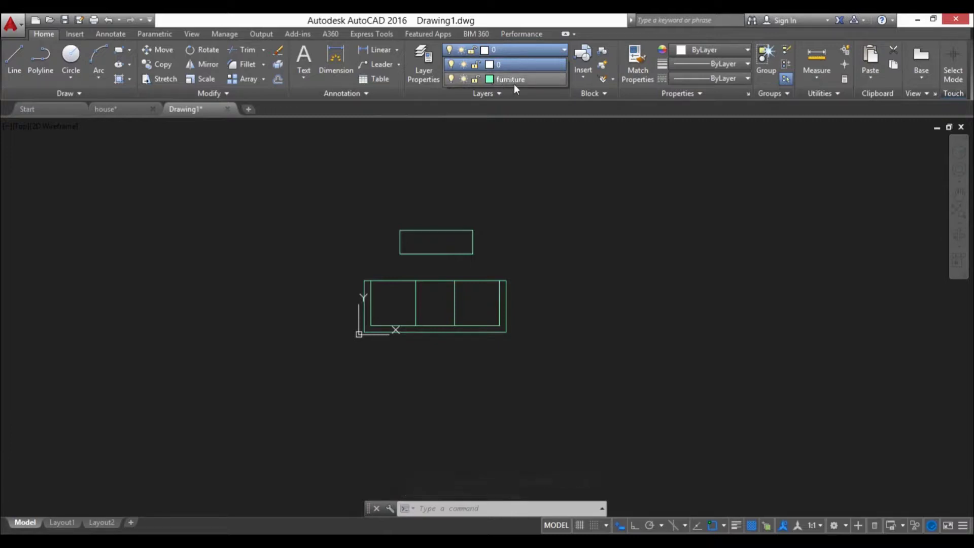
{"action": "left_click", "coordinate": [525, 340]}
{"action": "left_click_drag", "start_coordinate": [555, 348], "coordinate": [287, 192]}
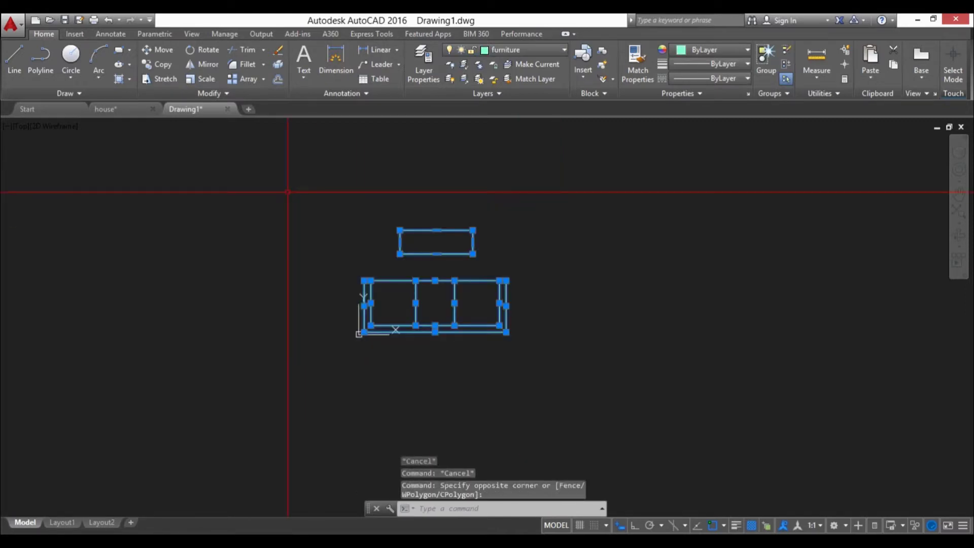
{"action": "key", "text": "Delete"}
Delete the furniture layer from Drawing1 in the Layer Properties Manager
{"action": "type", "text": "LA"}
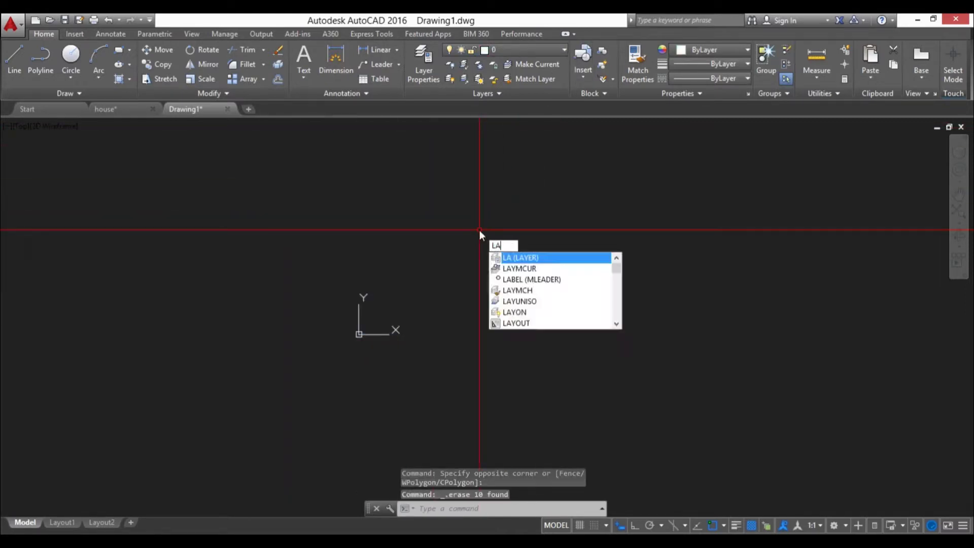
{"action": "key", "text": "Return"}
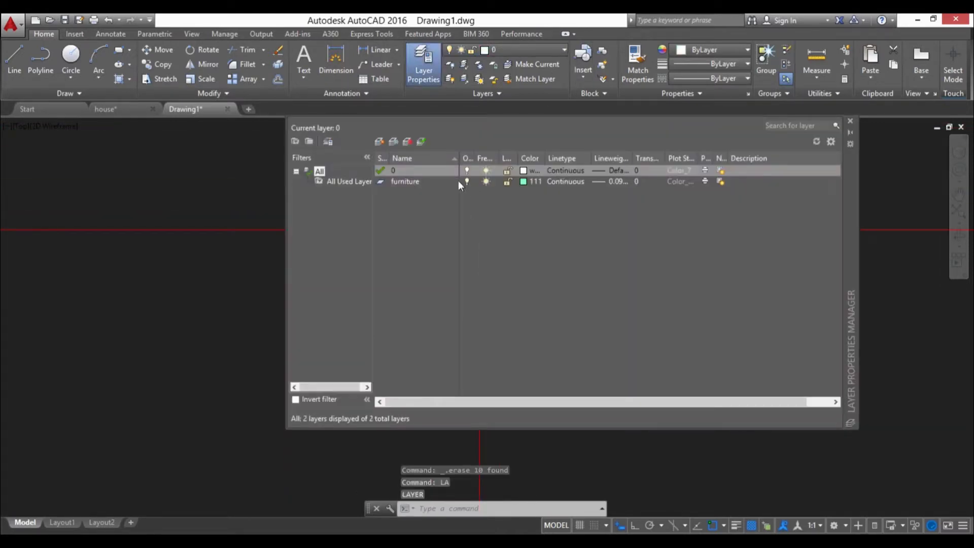
{"action": "left_click", "coordinate": [423, 182]}
{"action": "left_click", "coordinate": [408, 142]}
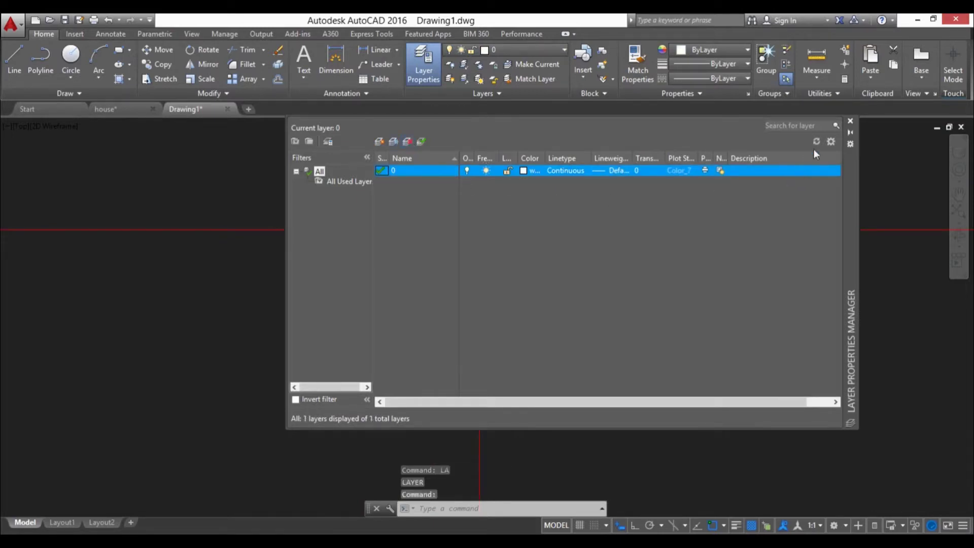
{"action": "left_click", "coordinate": [850, 123]}
In house.dwg, move the selected sofa and coffee table onto layer 0
{"action": "left_click", "coordinate": [125, 109]}
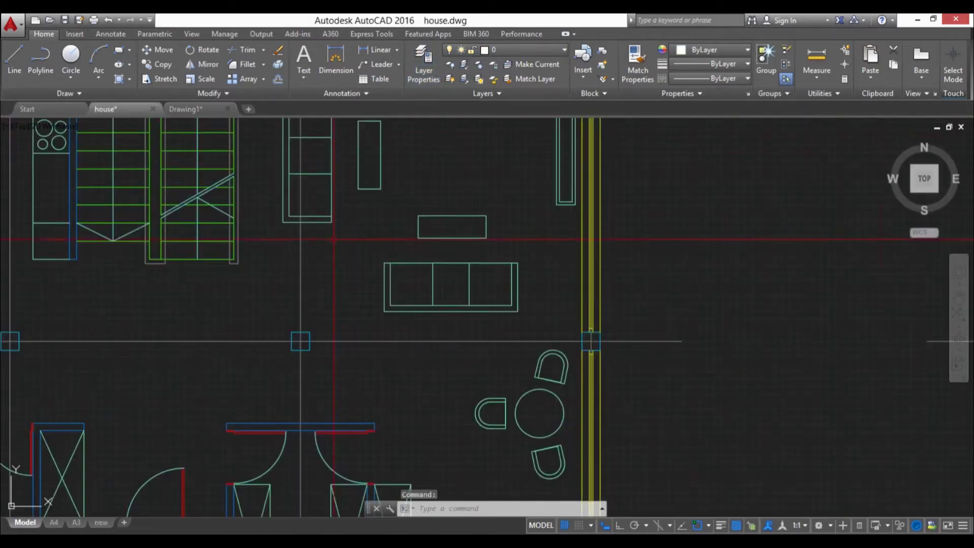
{"action": "left_click", "coordinate": [367, 208]}
{"action": "left_click", "coordinate": [580, 339]}
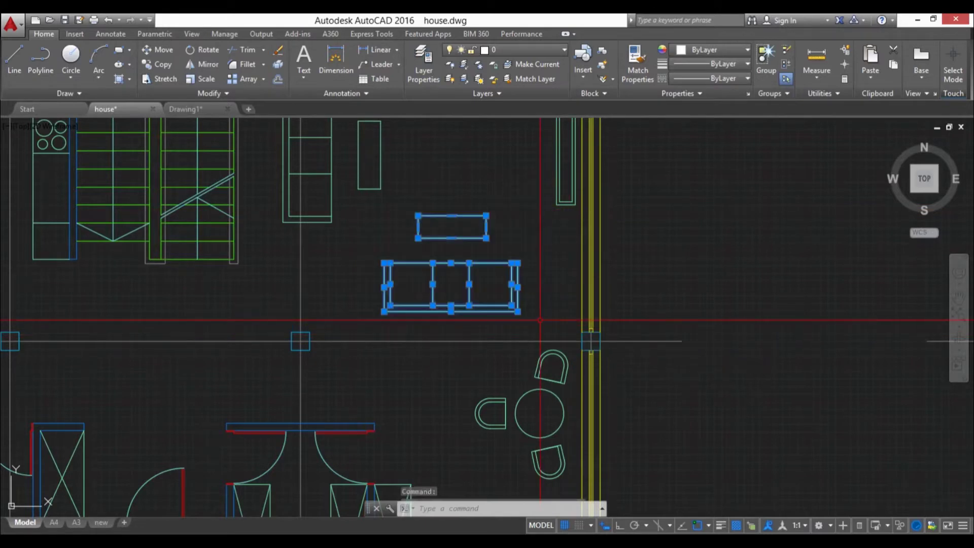
{"action": "left_click", "coordinate": [516, 55]}
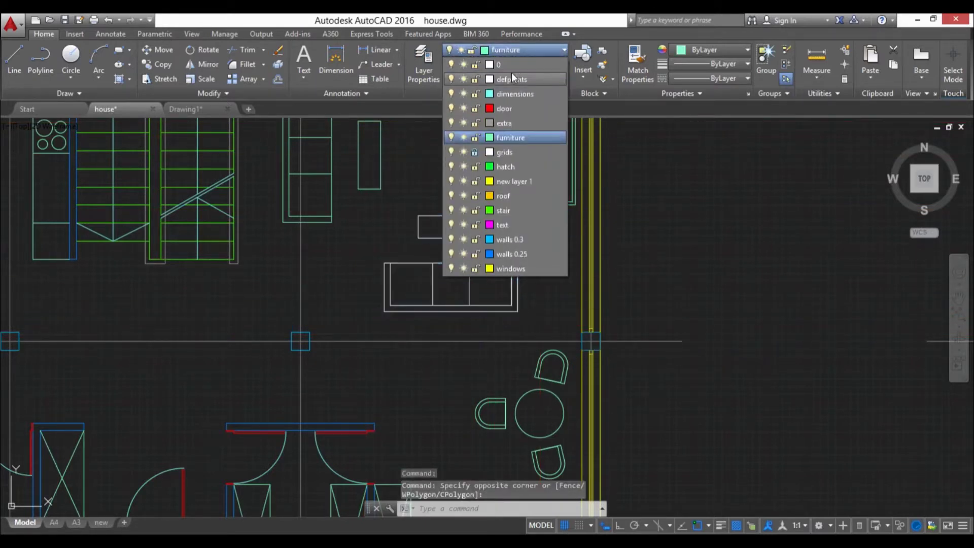
{"action": "left_click", "coordinate": [508, 66]}
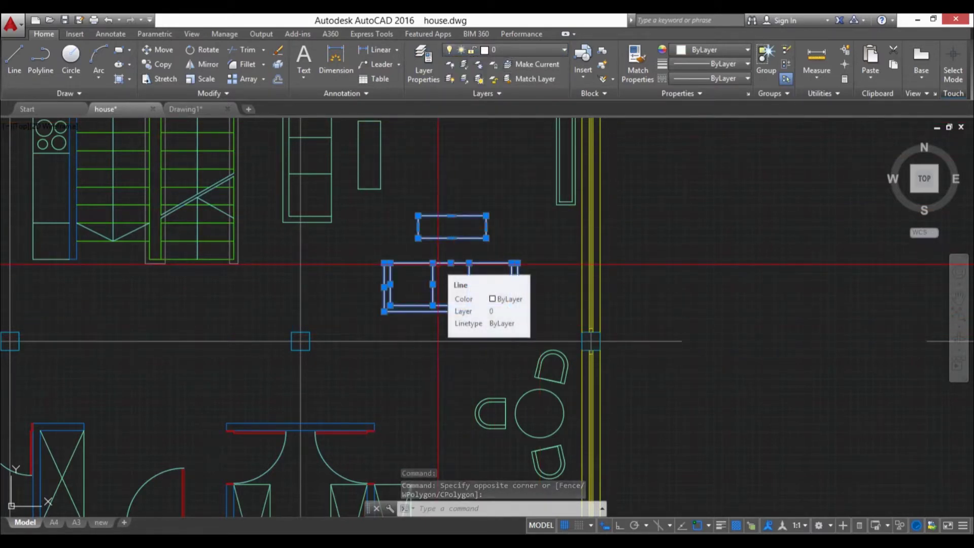
Copy the furniture and paste it into Drawing1
{"action": "key", "text": "ctrl+c"}
{"action": "left_click", "coordinate": [191, 110]}
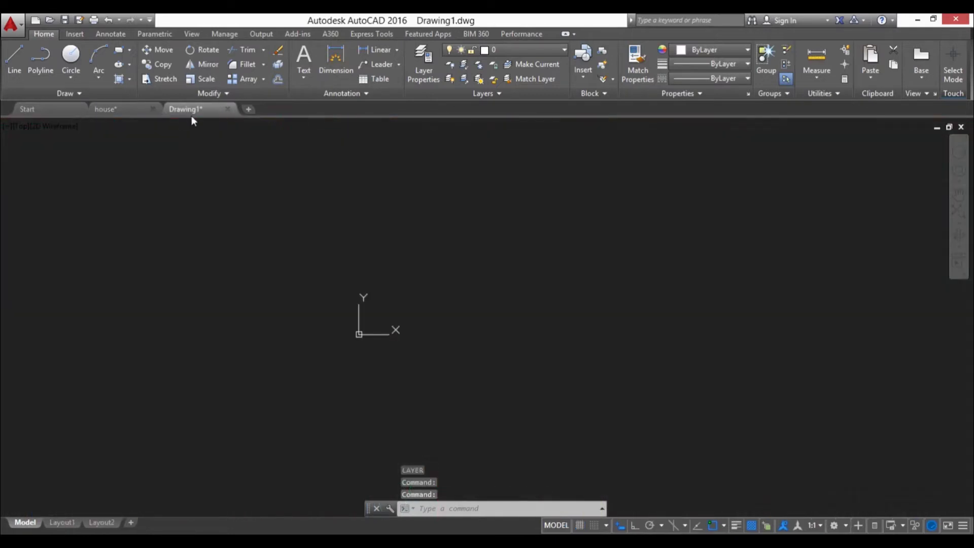
{"action": "key", "text": "ctrl+v"}
{"action": "left_click", "coordinate": [435, 302]}
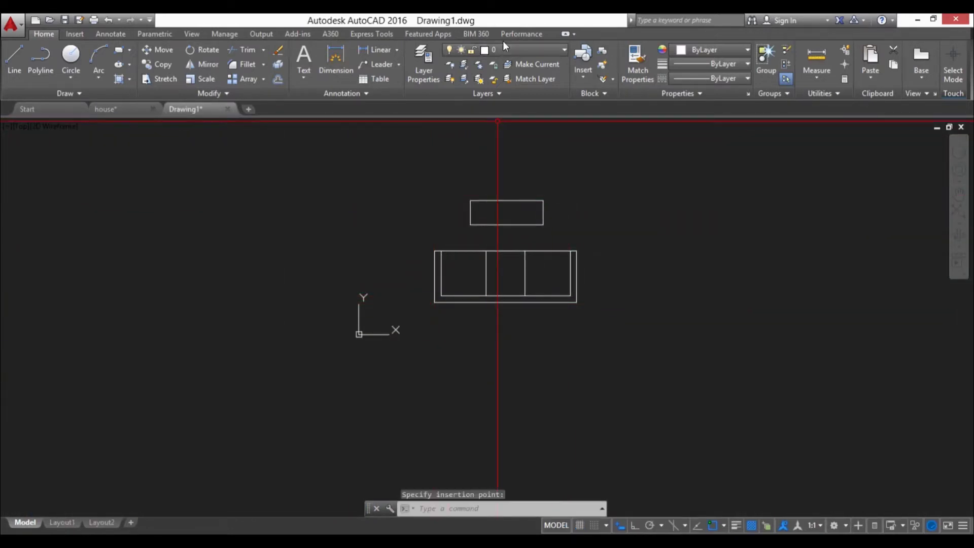
In house.dwg, make the small rectangle's furniture layer current with Make Current
{"action": "left_click", "coordinate": [104, 108]}
{"action": "scroll", "coordinate": [453, 293], "scroll_direction": "down", "scroll_amount": 5}
{"action": "scroll", "coordinate": [451, 408], "scroll_direction": "up", "scroll_amount": 5}
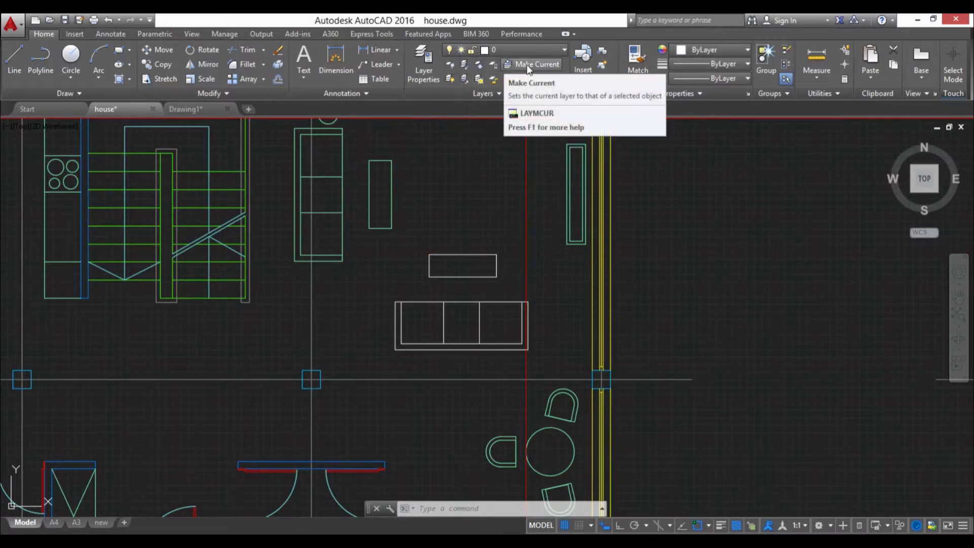
{"action": "scroll", "coordinate": [431, 318], "scroll_direction": "up", "scroll_amount": 2}
{"action": "middle_click_drag", "start_coordinate": [425, 302], "coordinate": [424, 314]}
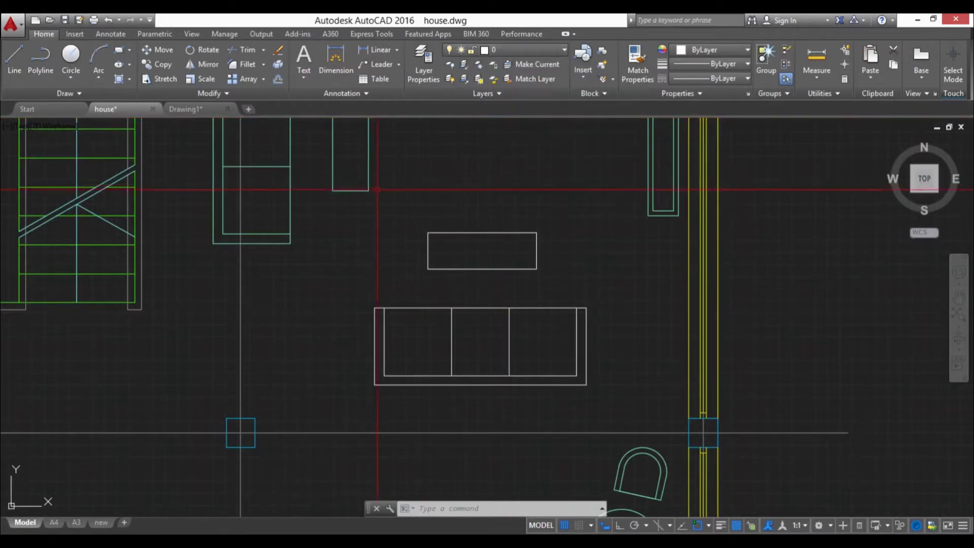
{"action": "left_click", "coordinate": [396, 201]}
{"action": "left_click", "coordinate": [362, 178]}
{"action": "middle_click_drag", "start_coordinate": [425, 184], "coordinate": [424, 254]}
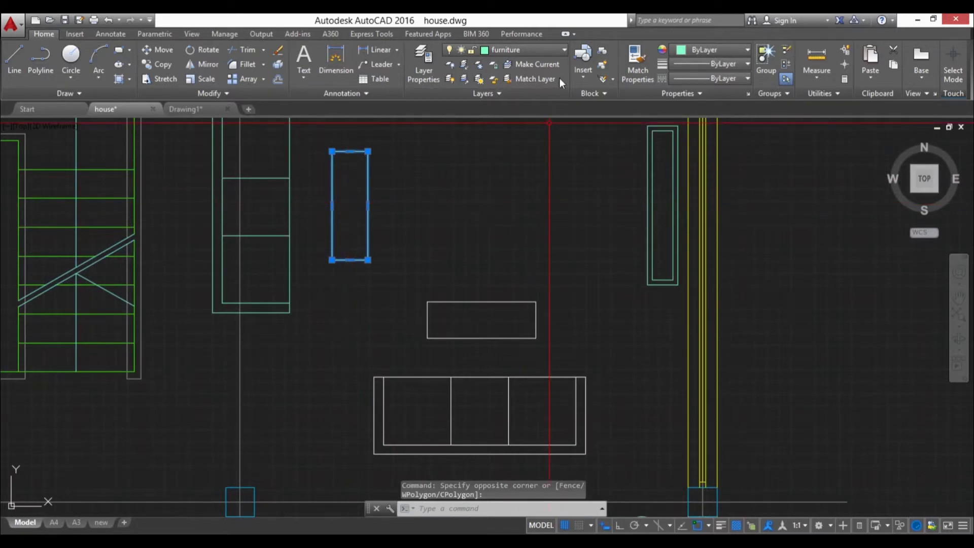
{"action": "left_click", "coordinate": [545, 69]}
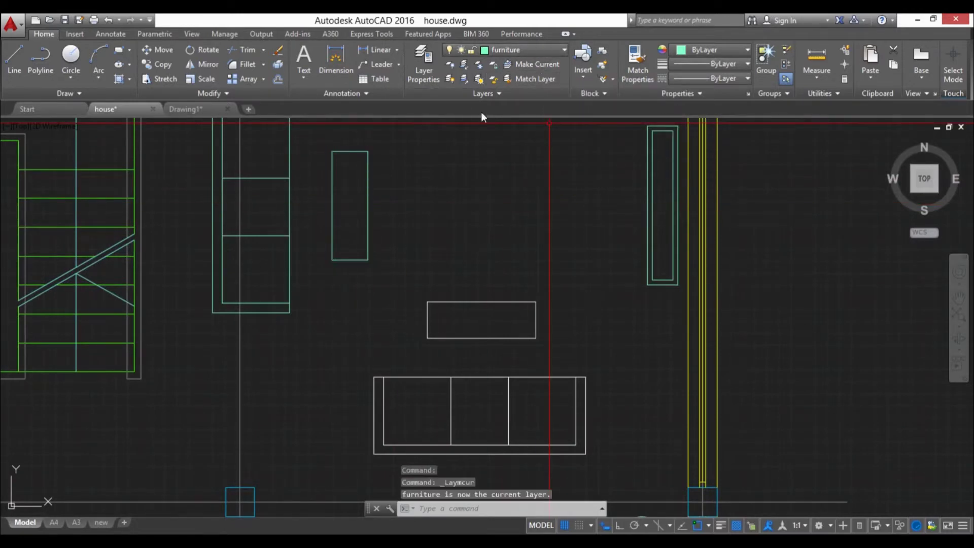
Draw a diagonal test line on the furniture layer, then erase it
{"action": "key", "text": "l"}
{"action": "key", "text": "Return"}
{"action": "left_click", "coordinate": [435, 232]}
{"action": "left_click", "coordinate": [544, 172]}
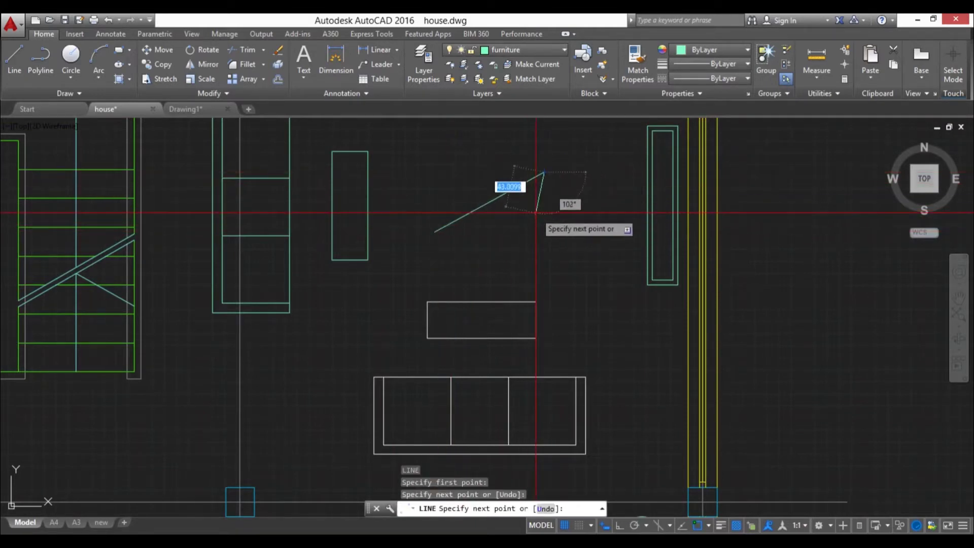
{"action": "key", "text": "Escape"}
{"action": "key", "text": "Escape"}
{"action": "key", "text": "Escape"}
{"action": "left_click", "coordinate": [524, 218]}
{"action": "left_click", "coordinate": [464, 184]}
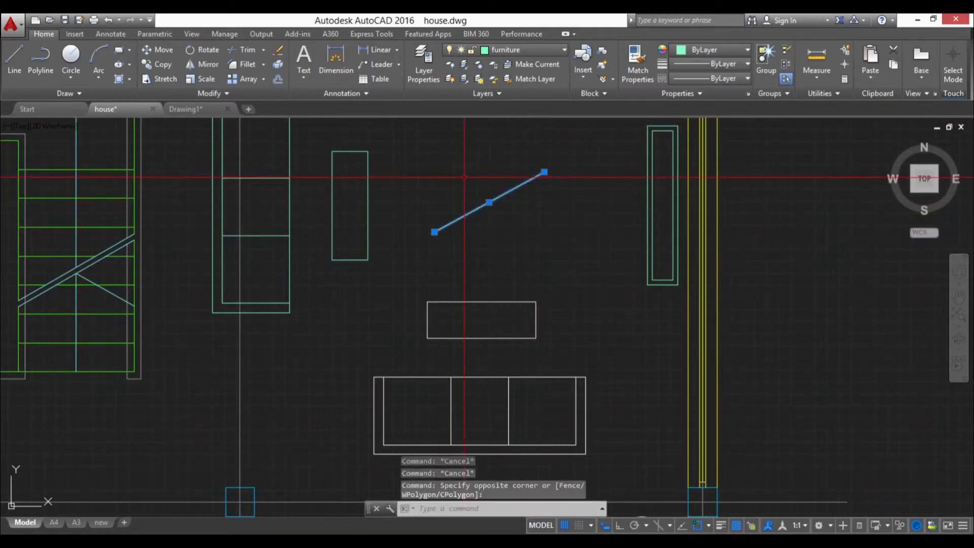
{"action": "key", "text": "Delete"}
{"action": "middle_click_drag", "start_coordinate": [476, 173], "coordinate": [477, 163]}
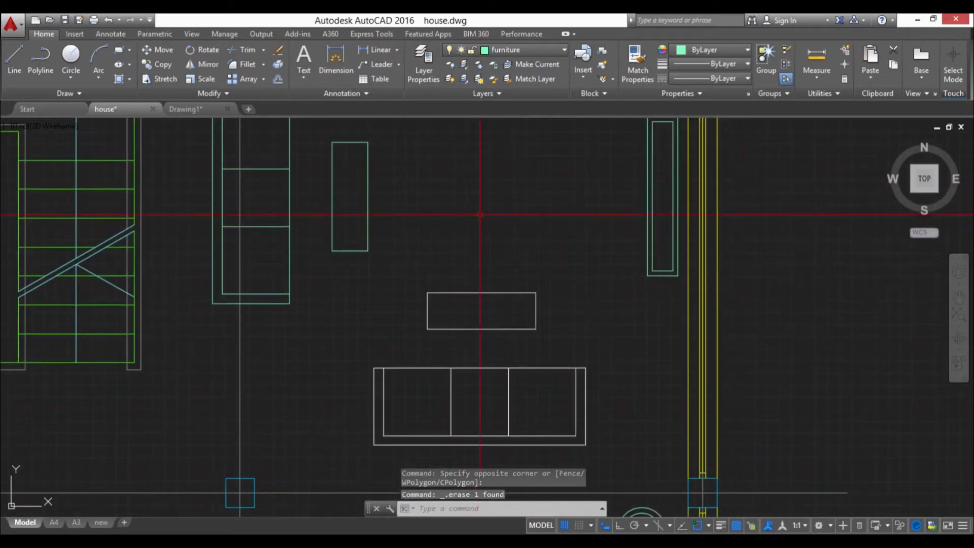
Select the sofa and coffee table and Match Layer them onto furniture
{"action": "middle_click_drag", "start_coordinate": [446, 298], "coordinate": [448, 271]}
{"action": "left_click", "coordinate": [347, 258]}
{"action": "left_click", "coordinate": [604, 424]}
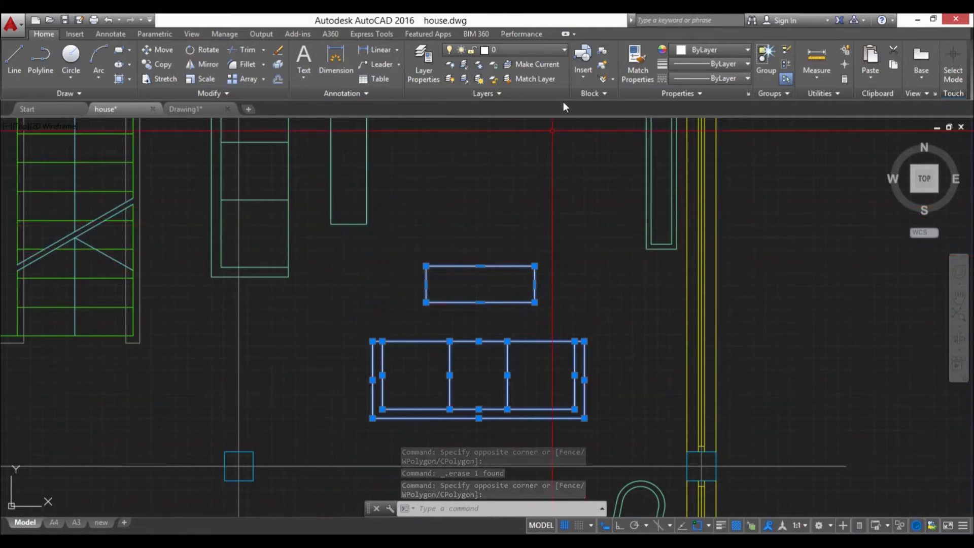
{"action": "left_click", "coordinate": [532, 47]}
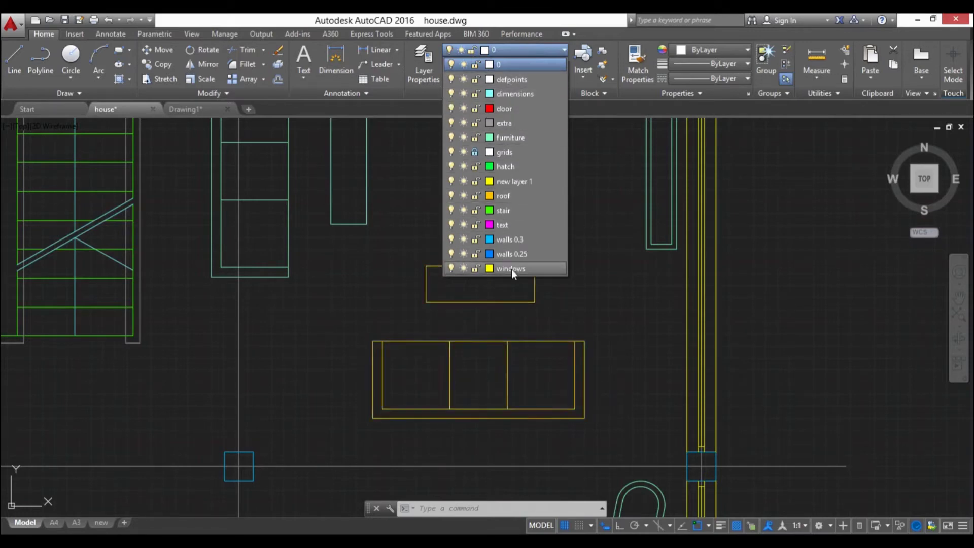
{"action": "left_click", "coordinate": [523, 51]}
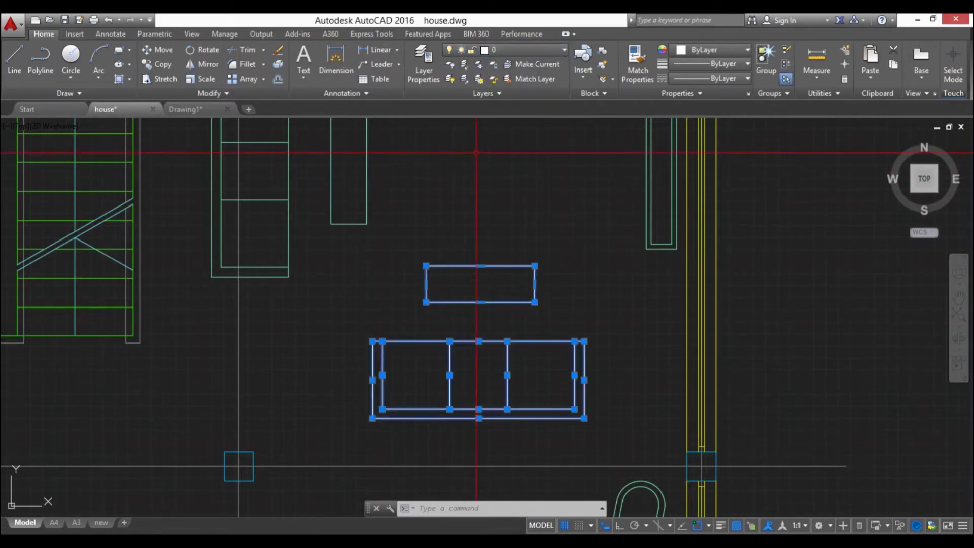
{"action": "left_click", "coordinate": [537, 80]}
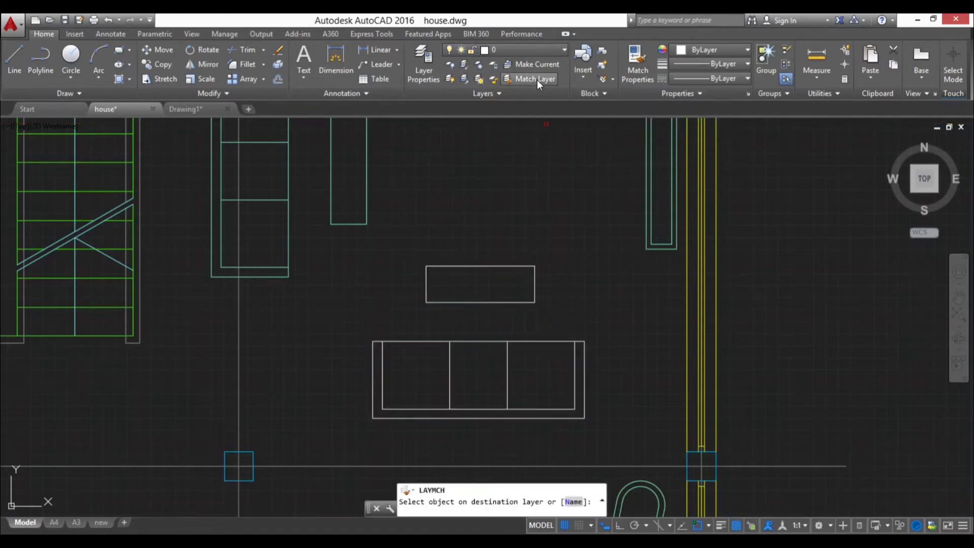
{"action": "left_click", "coordinate": [360, 224]}
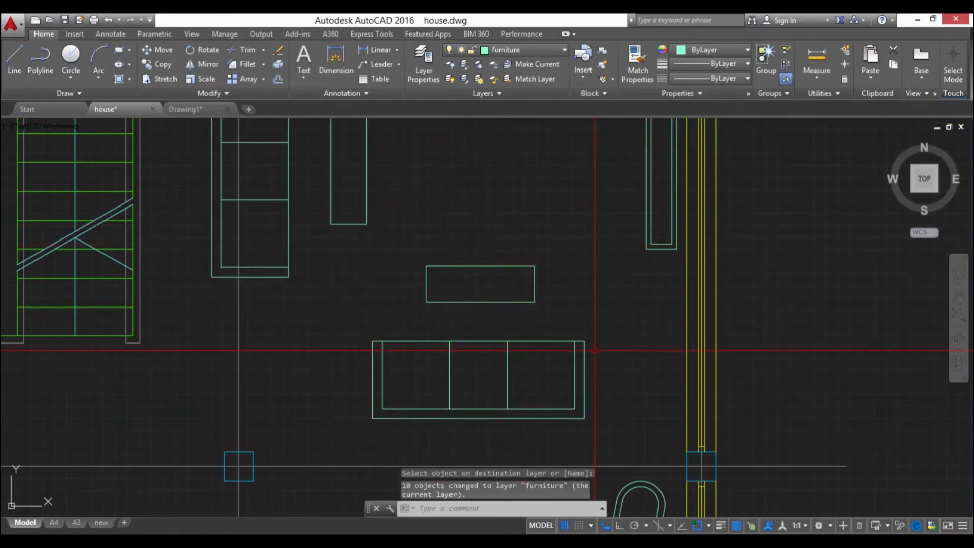
Turn off the furniture layer by picking the coffee table and answering Yes
{"action": "scroll", "coordinate": [507, 309], "scroll_direction": "down", "scroll_amount": 3}
{"action": "scroll", "coordinate": [514, 315], "scroll_direction": "up", "scroll_amount": 3}
{"action": "left_click", "coordinate": [513, 307]}
{"action": "left_click", "coordinate": [460, 272]}
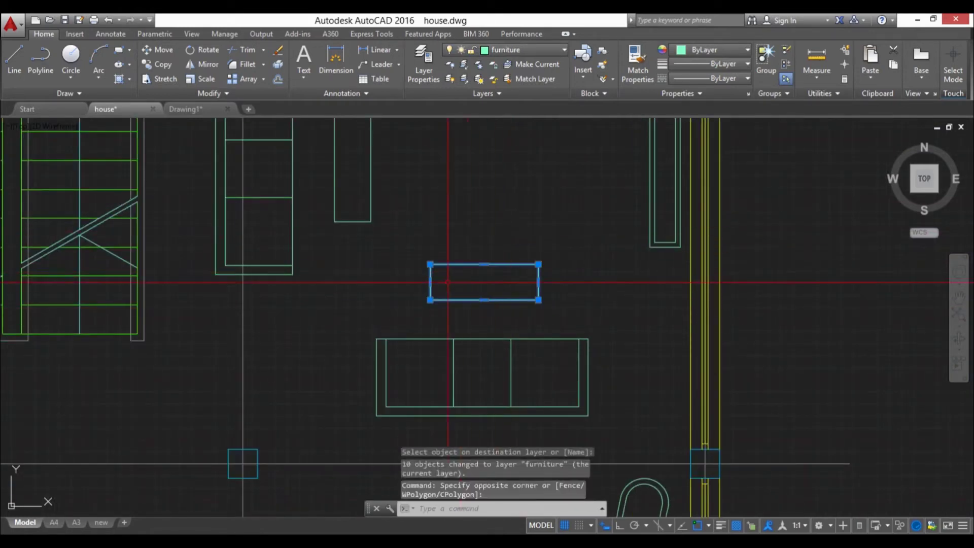
{"action": "left_click", "coordinate": [449, 65]}
{"action": "left_click", "coordinate": [483, 265]}
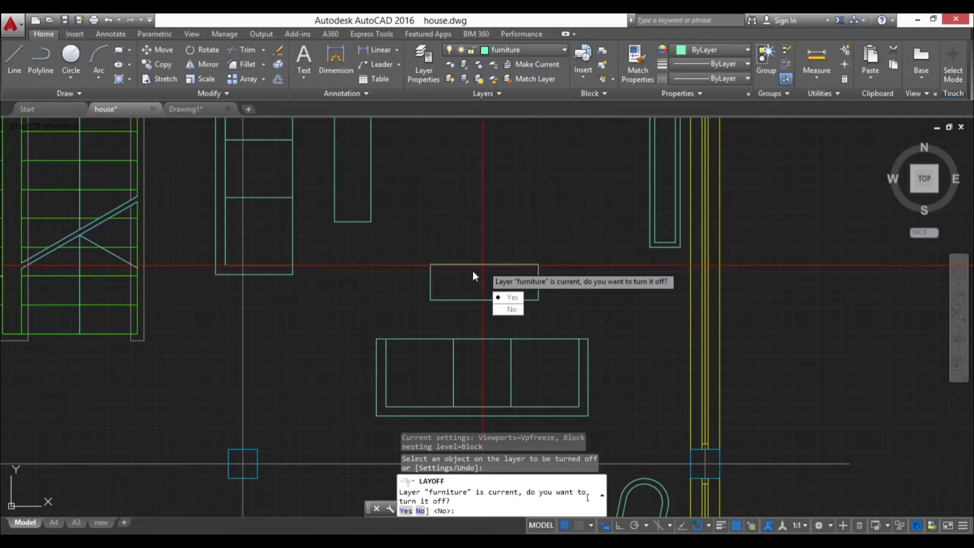
{"action": "key", "text": "y"}
{"action": "key", "text": "Return"}
Turn all layers back on so the furniture reappears
{"action": "scroll", "coordinate": [494, 256], "scroll_direction": "down", "scroll_amount": 5}
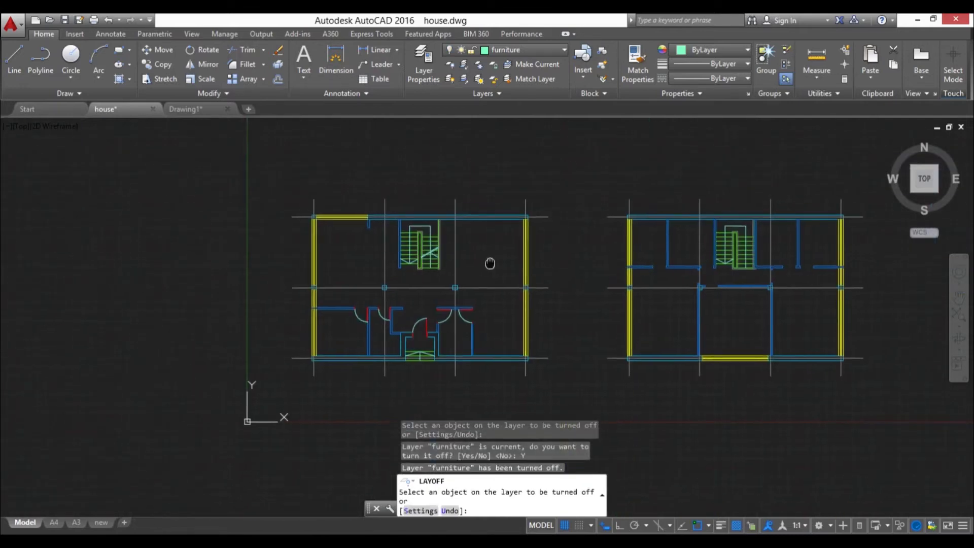
{"action": "scroll", "coordinate": [492, 247], "scroll_direction": "up", "scroll_amount": 3}
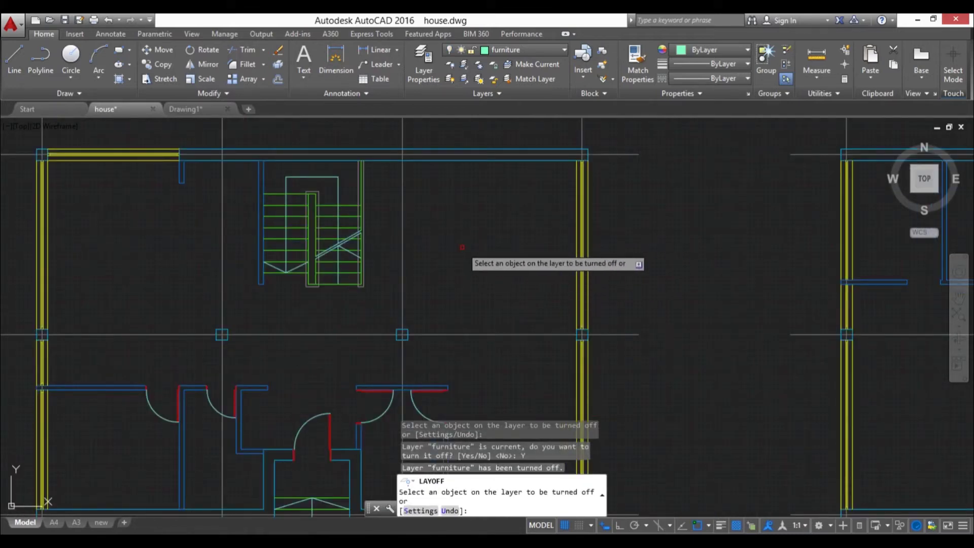
{"action": "left_click", "coordinate": [449, 80]}
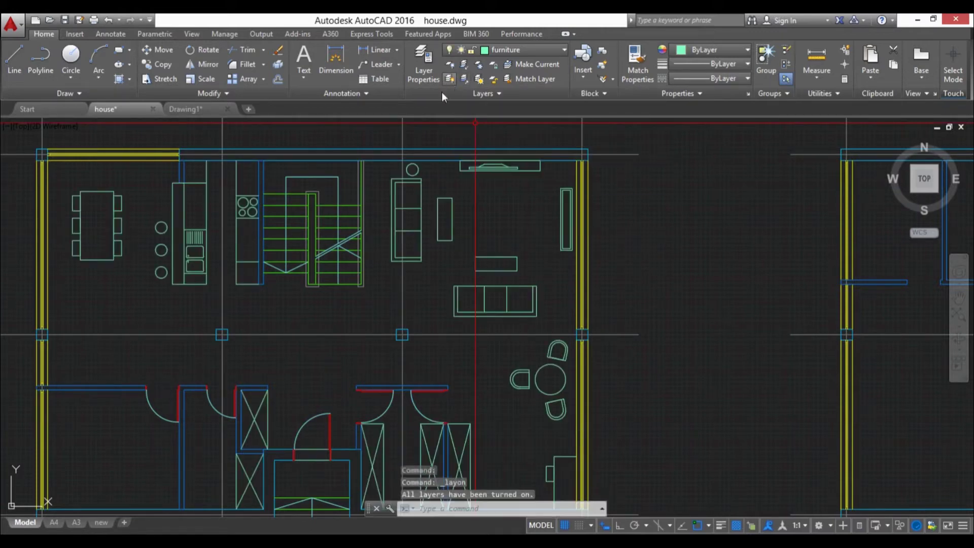
{"action": "scroll", "coordinate": [491, 300], "scroll_direction": "up", "scroll_amount": 4}
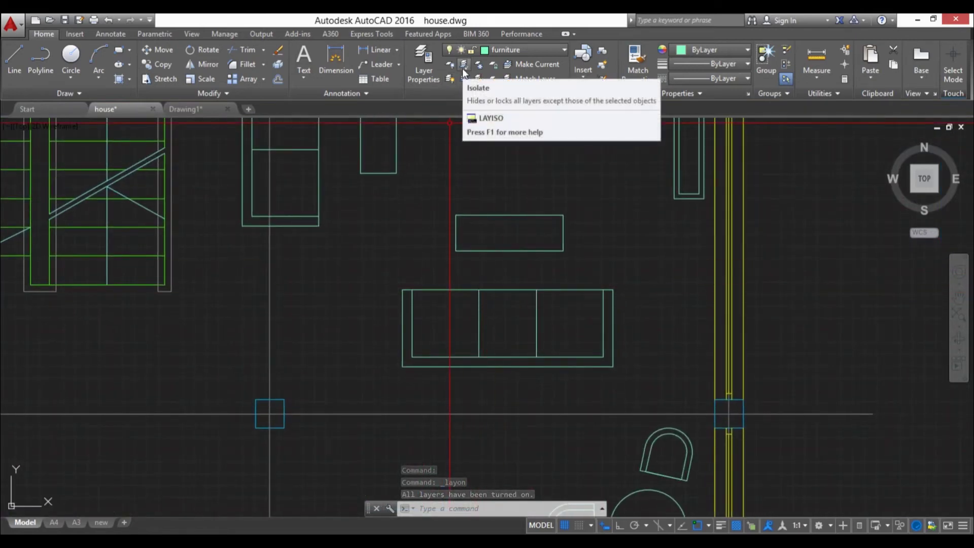
Isolate the furniture layer by picking the coffee table
{"action": "left_click", "coordinate": [463, 66]}
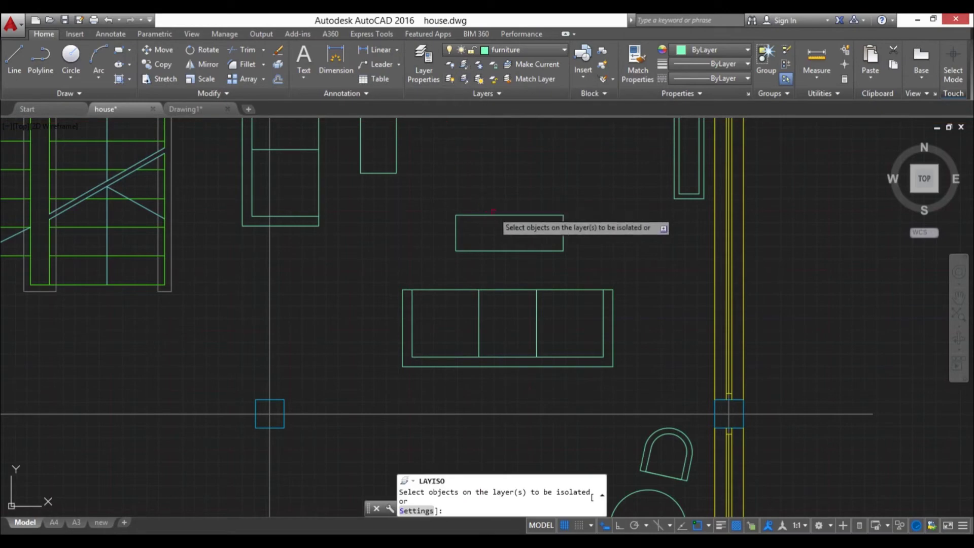
{"action": "left_click", "coordinate": [499, 215]}
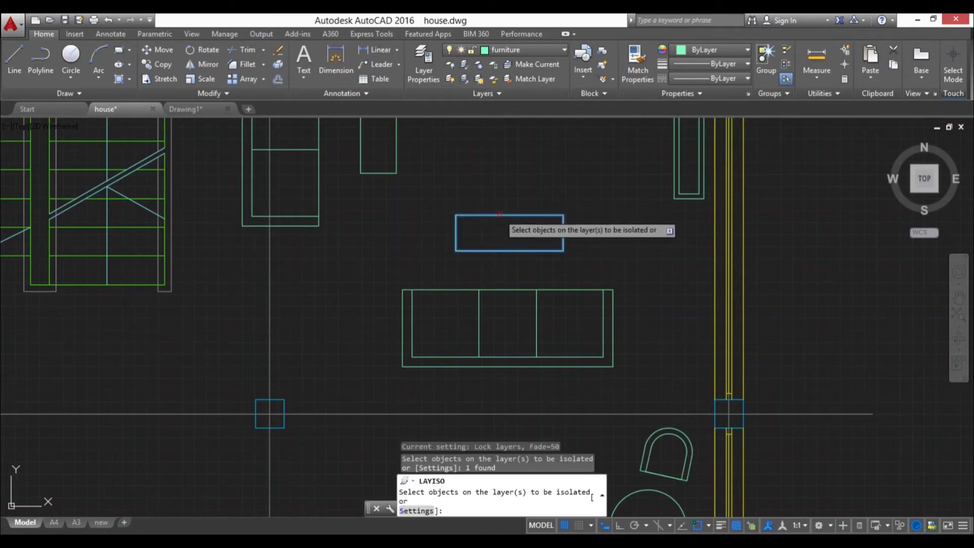
{"action": "key", "text": "Return"}
Test-erase the lower half of the plan, undo it, and unisolate the layers
{"action": "scroll", "coordinate": [496, 287], "scroll_direction": "down", "scroll_amount": 5}
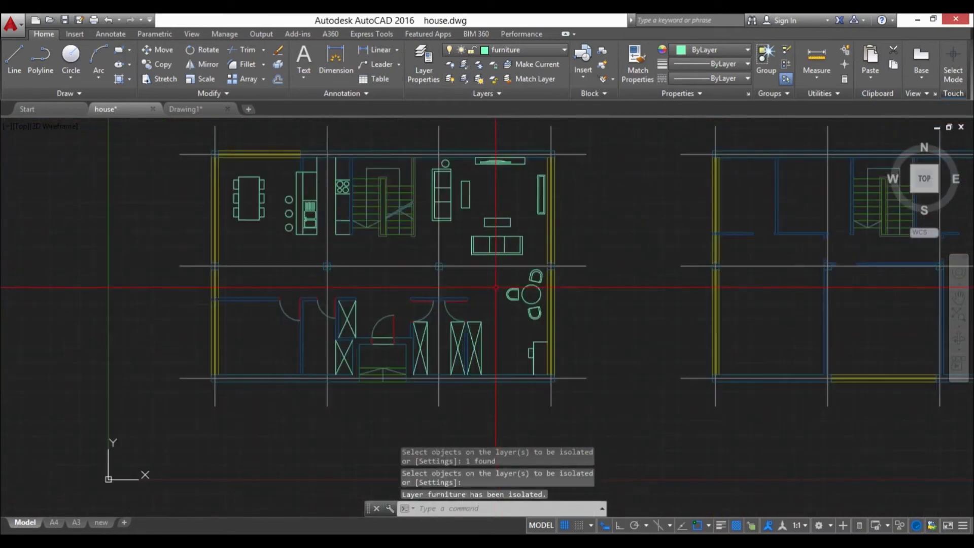
{"action": "left_click", "coordinate": [635, 411]}
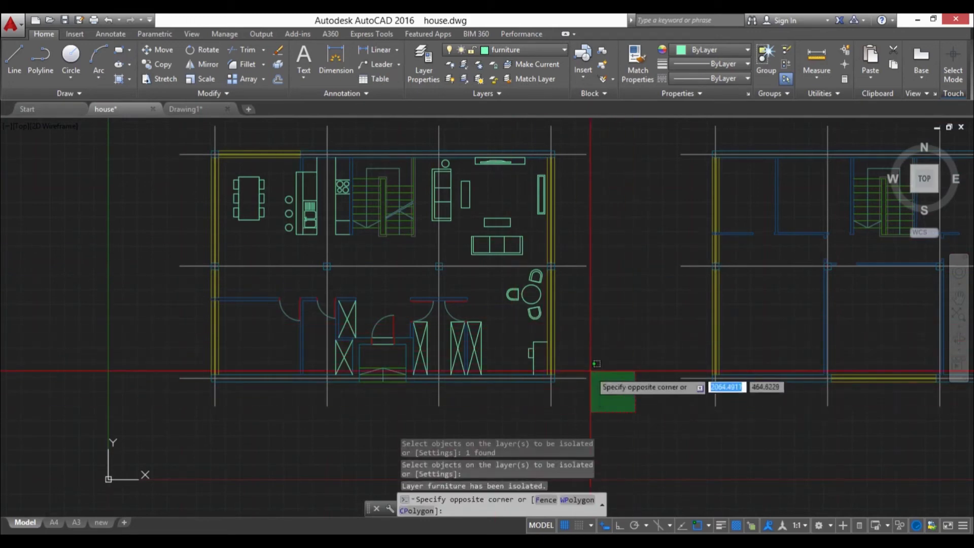
{"action": "left_click", "coordinate": [147, 285]}
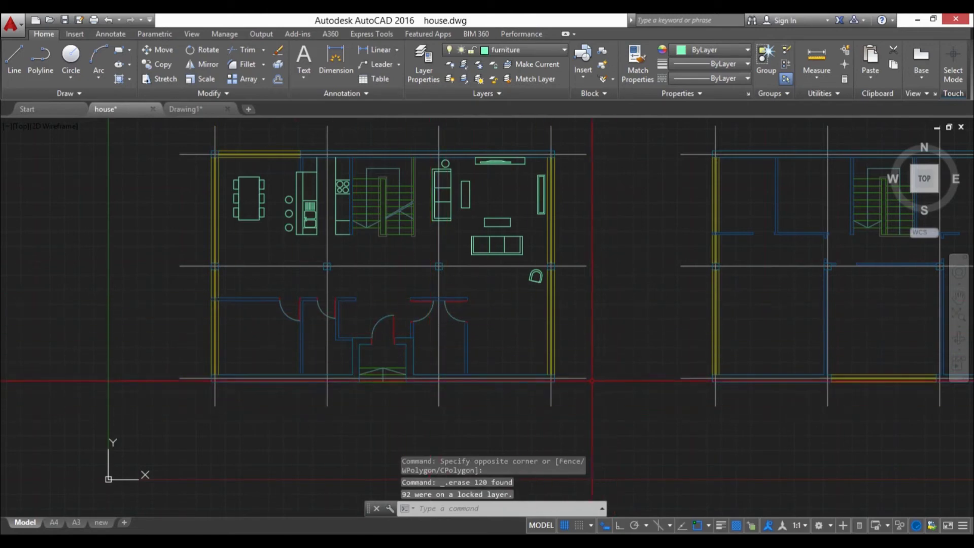
{"action": "left_click", "coordinate": [107, 20]}
{"action": "scroll", "coordinate": [520, 324], "scroll_direction": "up", "scroll_amount": 4}
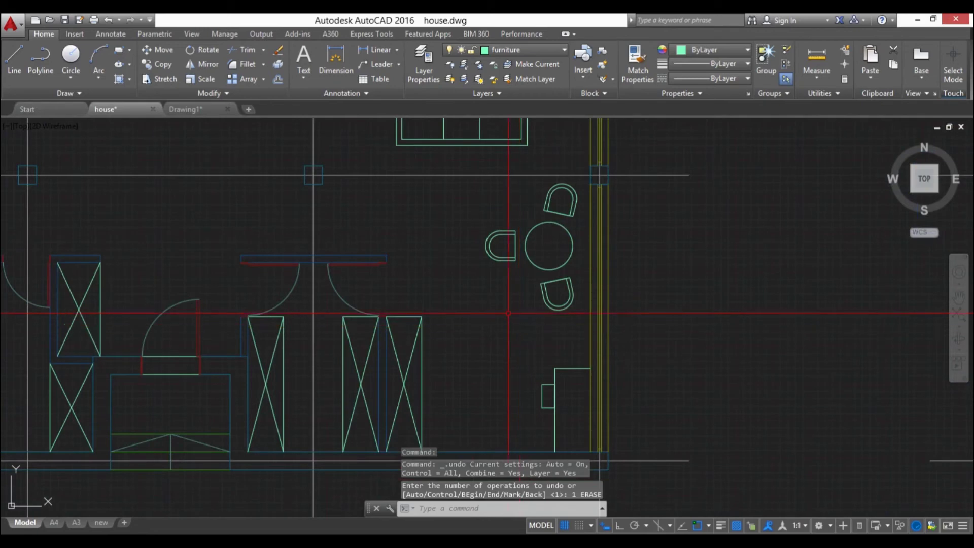
{"action": "left_click", "coordinate": [464, 80]}
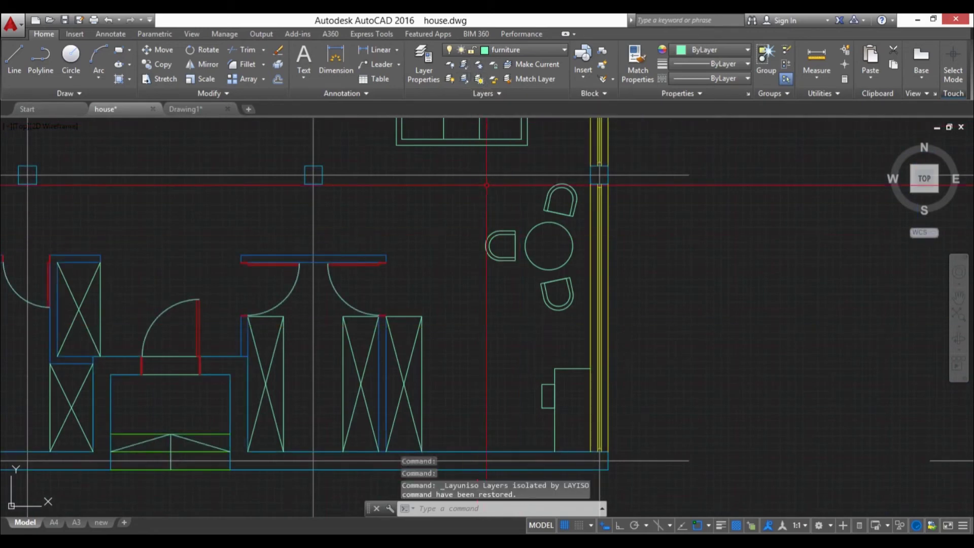
Lock the furniture layer by picking the coffee table
{"action": "middle_click_drag", "start_coordinate": [485, 185], "coordinate": [464, 374]}
{"action": "scroll", "coordinate": [451, 243], "scroll_direction": "up", "scroll_amount": 2}
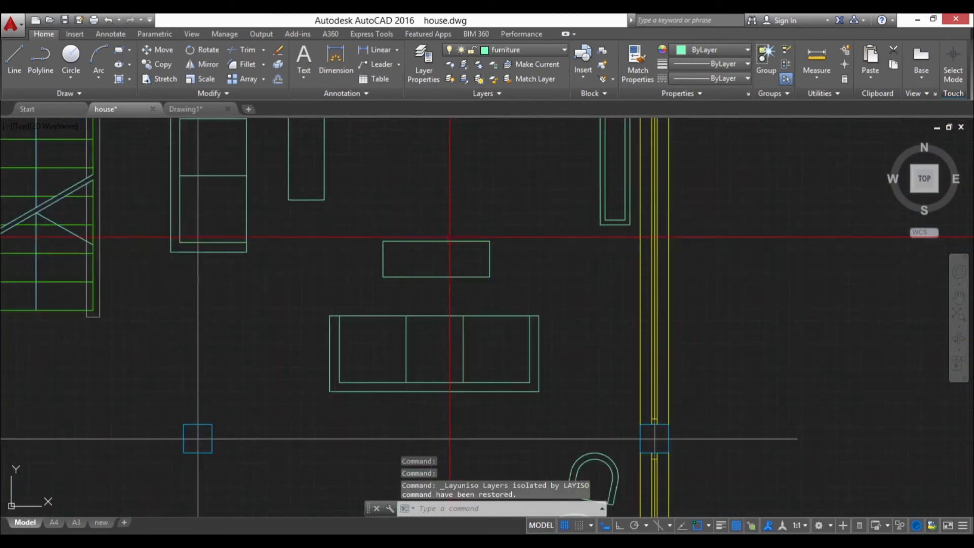
{"action": "left_click", "coordinate": [495, 67]}
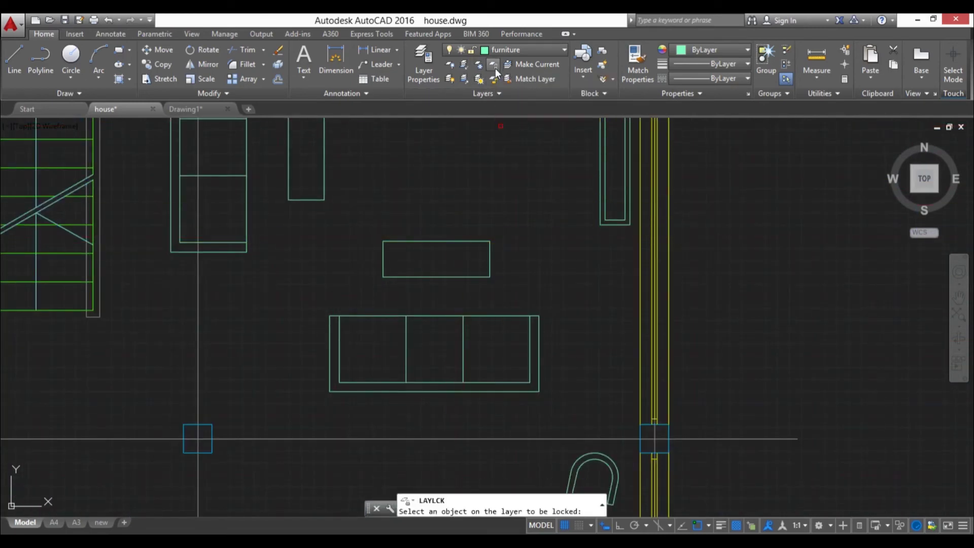
{"action": "left_click", "coordinate": [480, 242]}
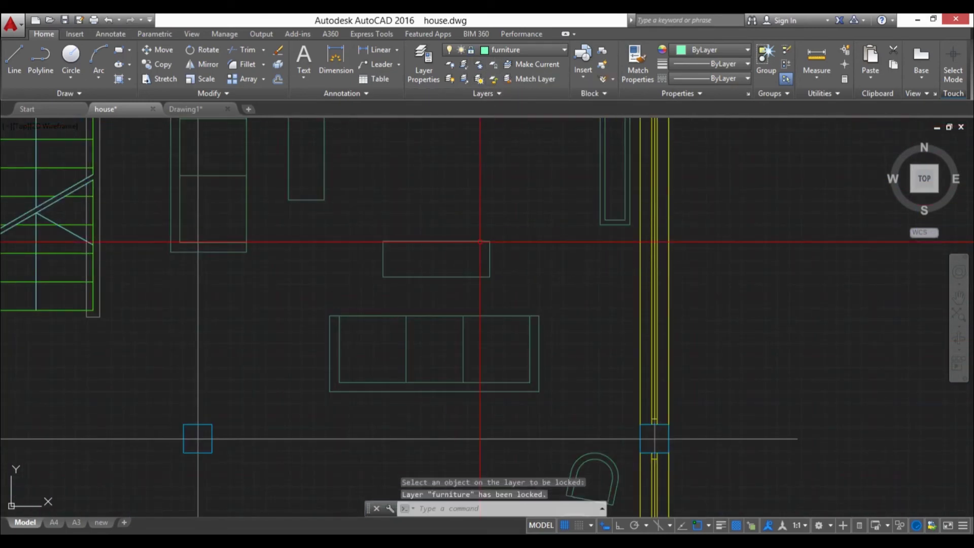
{"action": "scroll", "coordinate": [487, 253], "scroll_direction": "down", "scroll_amount": 4}
{"action": "scroll", "coordinate": [553, 321], "scroll_direction": "up", "scroll_amount": 5}
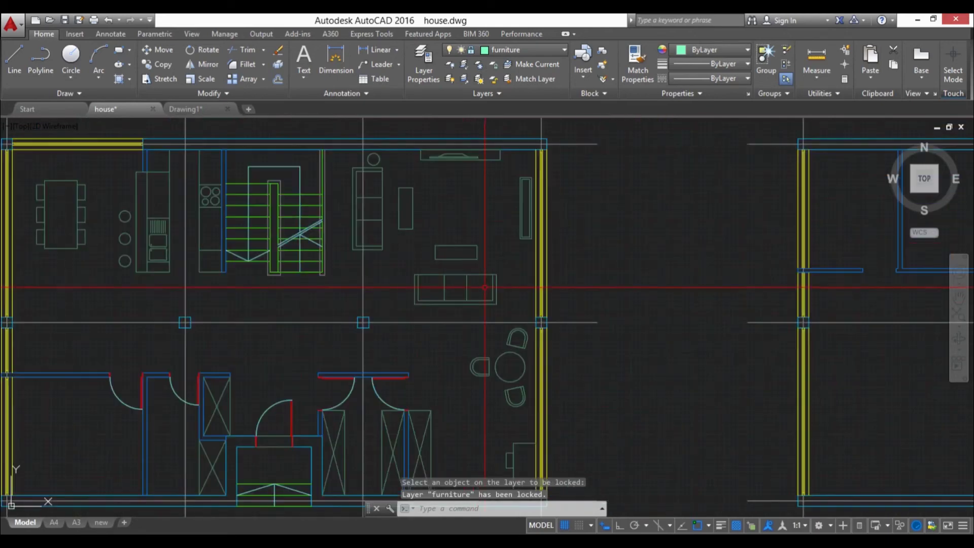
{"action": "key", "text": "Escape"}
Test-erase the living area, undo the erase, and unlock the furniture layer
{"action": "left_click", "coordinate": [649, 331]}
{"action": "left_click", "coordinate": [349, 192]}
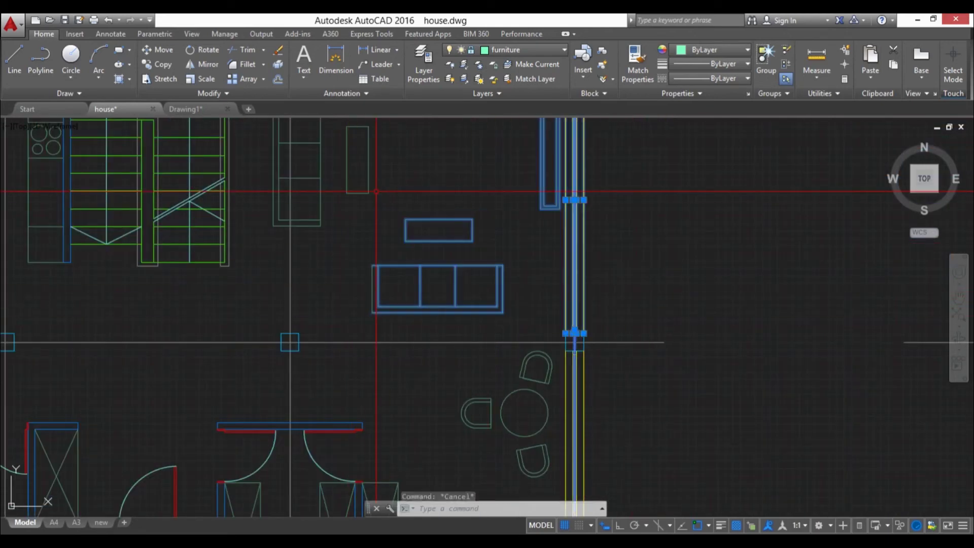
{"action": "middle_click_drag", "start_coordinate": [457, 167], "coordinate": [446, 216]}
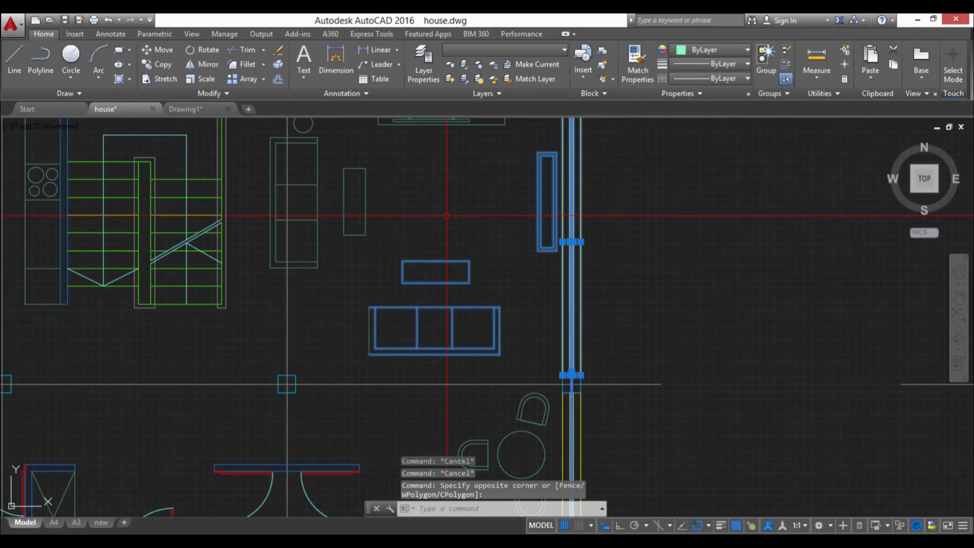
{"action": "key", "text": "Delete"}
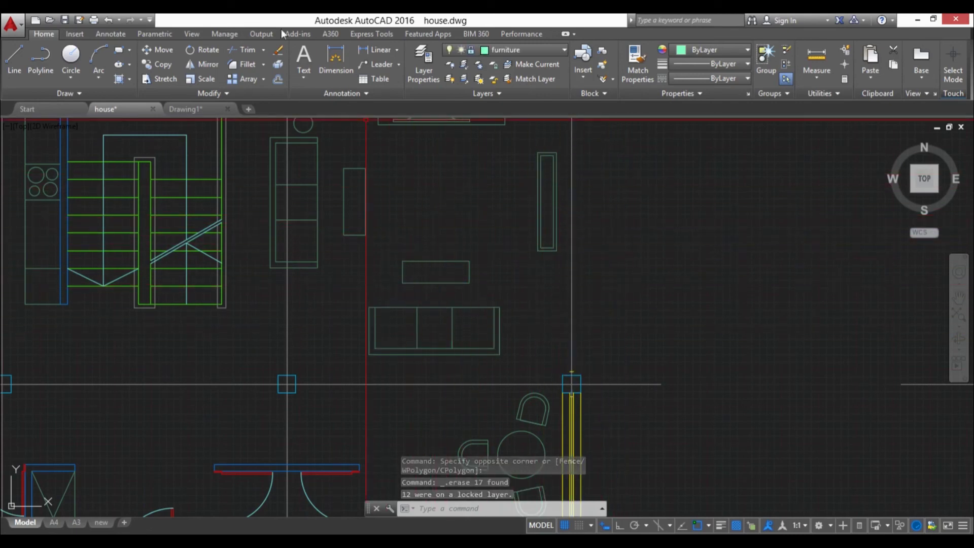
{"action": "left_click", "coordinate": [107, 20]}
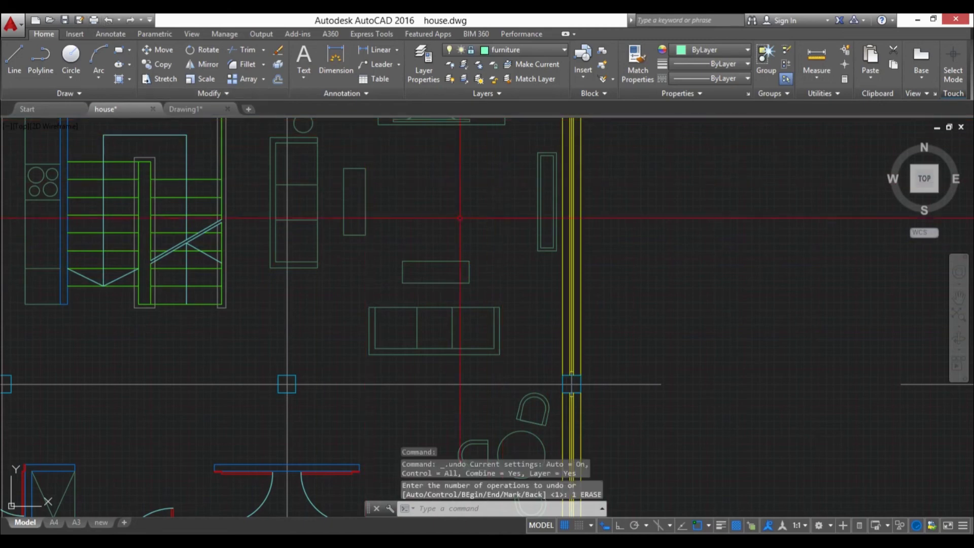
{"action": "left_click", "coordinate": [492, 80]}
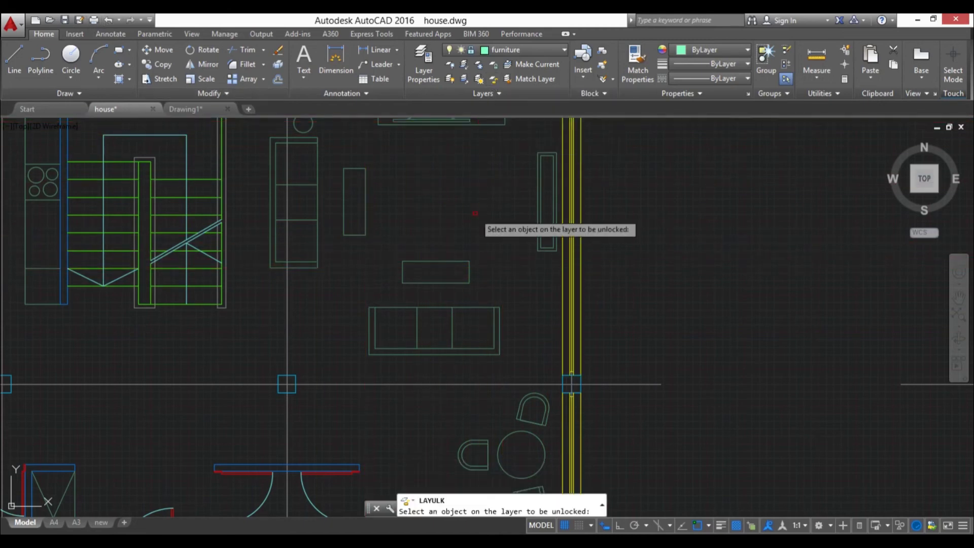
{"action": "left_click", "coordinate": [422, 284]}
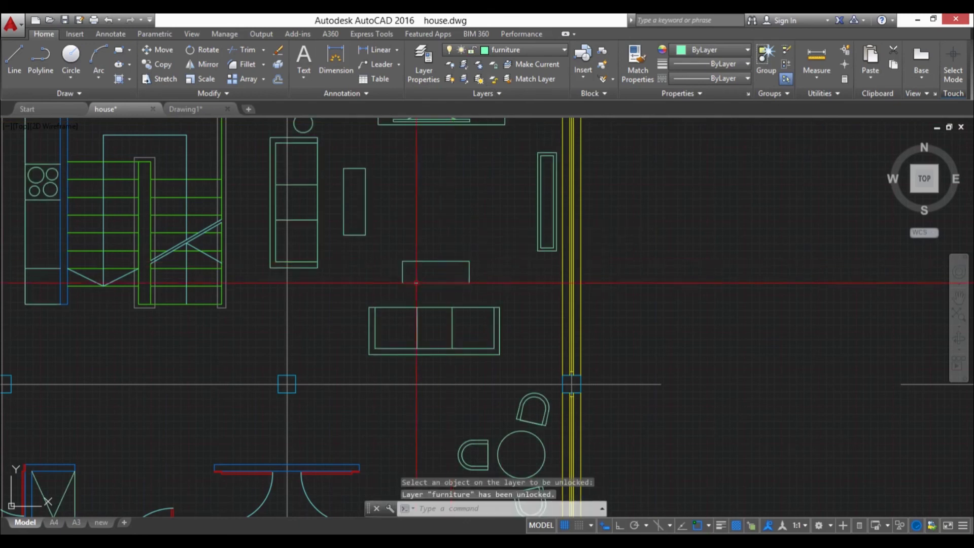
{"action": "key", "text": "Escape"}
{"action": "key", "text": "Escape"}
{"action": "scroll", "coordinate": [491, 260], "scroll_direction": "down", "scroll_amount": 4}
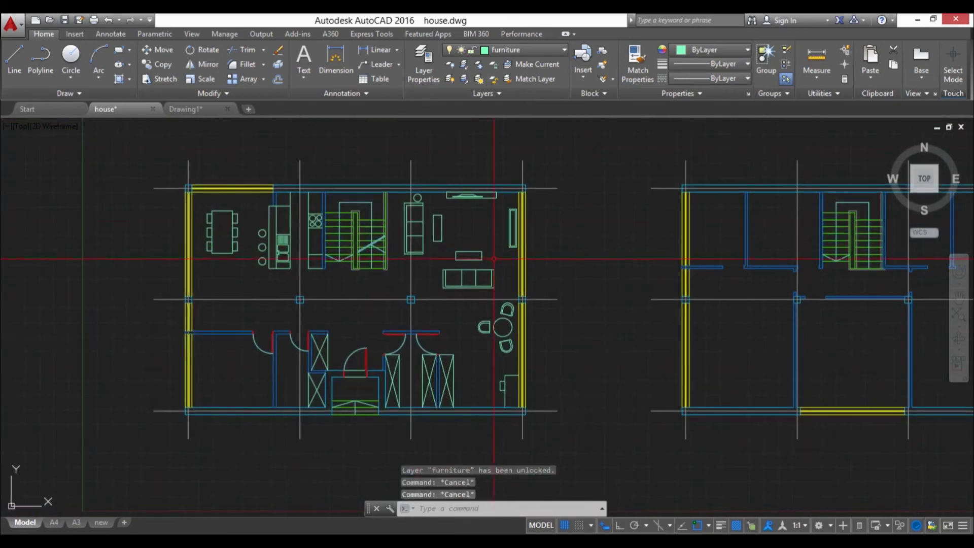